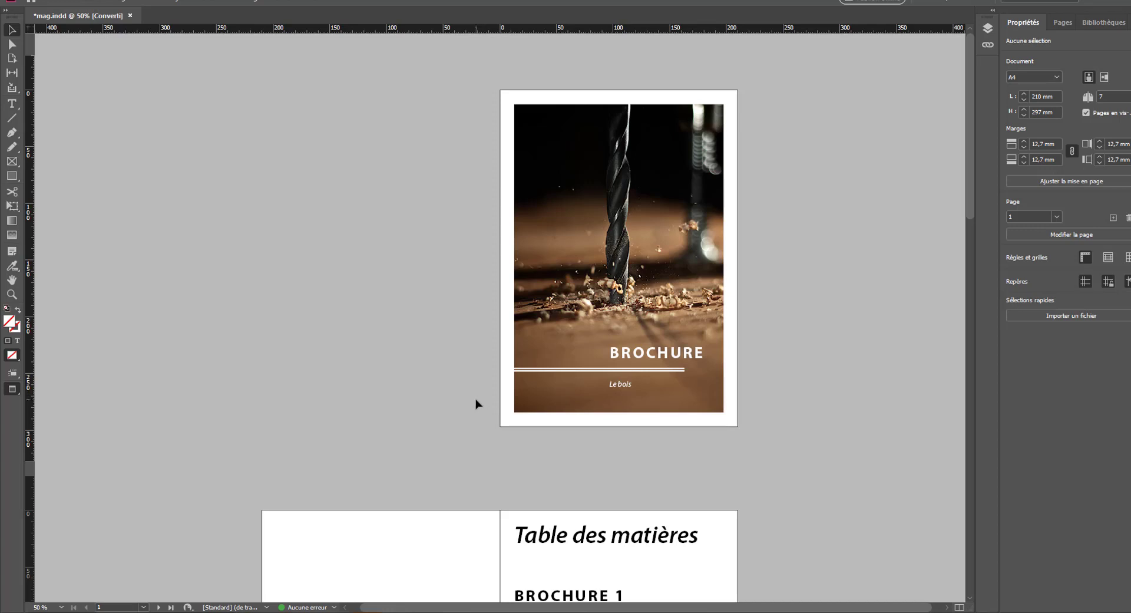
# Step: Look through the mag.indd brochure from the cover to the Chap 4 page as an example
pyautogui.scroll(-2, 477, 404)
pyautogui.scroll(2, 475, 386)
pyautogui.scroll(-9, 478, 379)
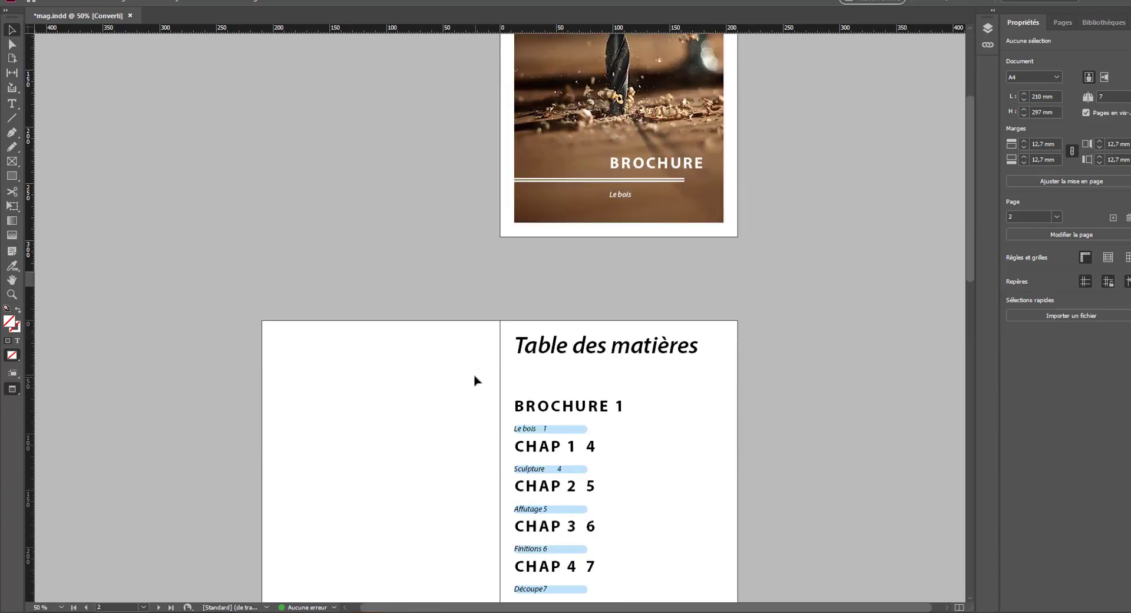
pyautogui.scroll(-2, 470, 369)
pyautogui.scroll(-10, 470, 402)
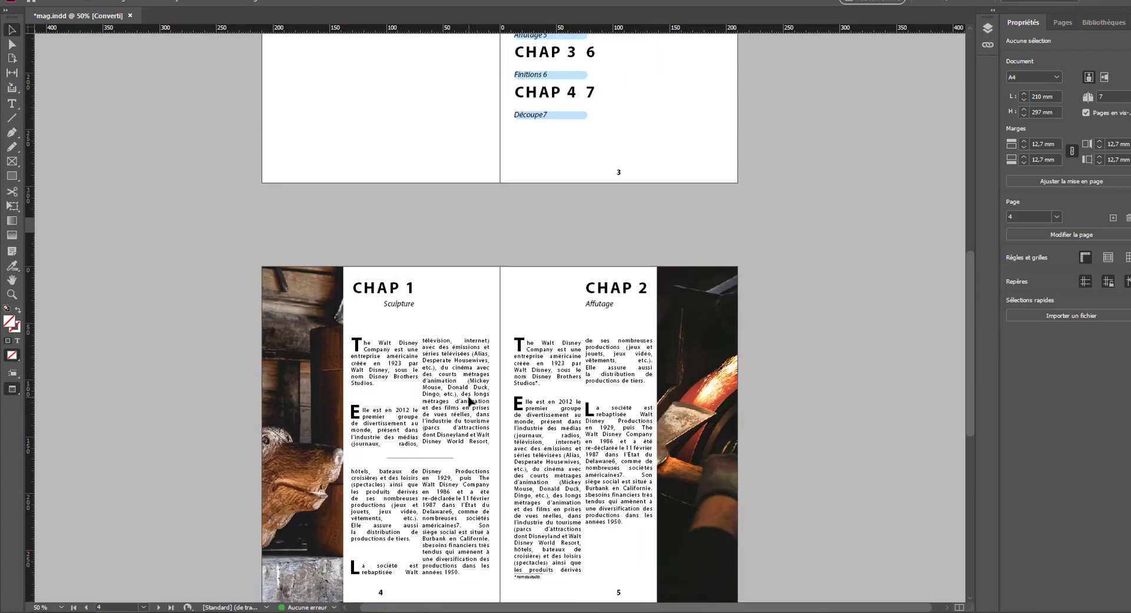
pyautogui.scroll(-3, 470, 401)
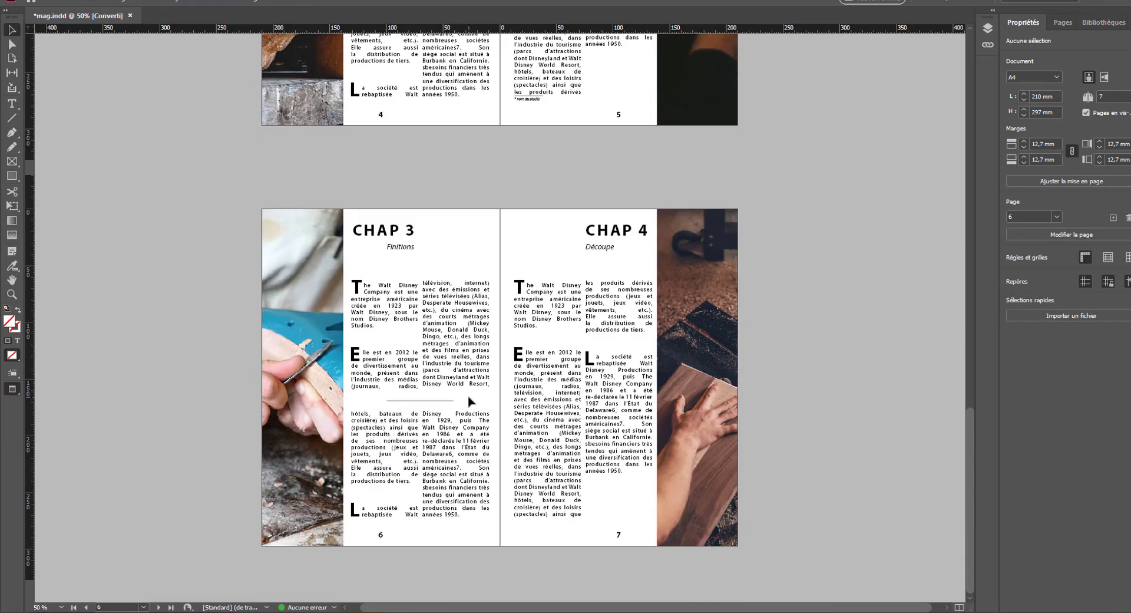
pyautogui.scroll(20, 470, 401)
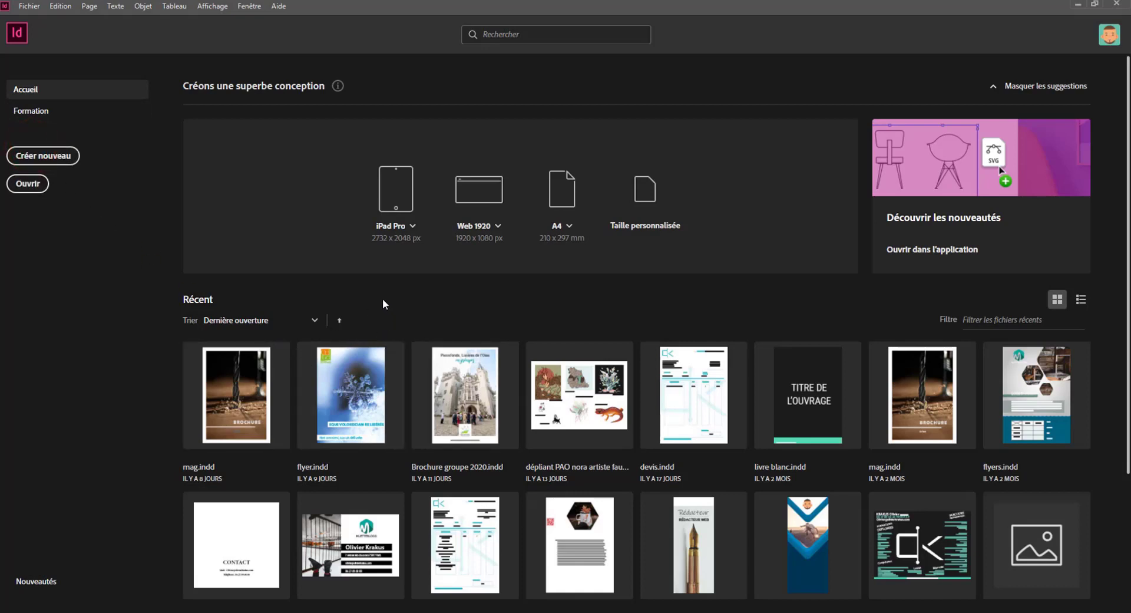
# Step: Put the formula "(grammage / 1000) x main) x (nombre de pages /2)" in a text frame of a scratch A4 document and close it without saving
pyautogui.hotkey('ctrl', 'n')
pyautogui.click(799, 498)
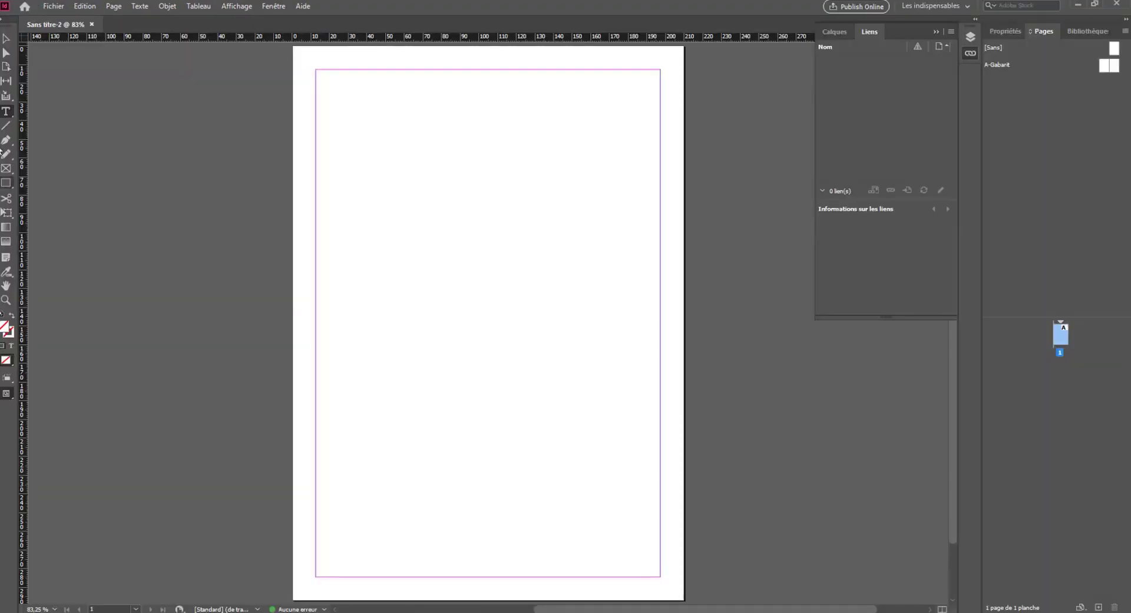
pyautogui.moveTo(334, 152); pyautogui.dragTo(647, 210)
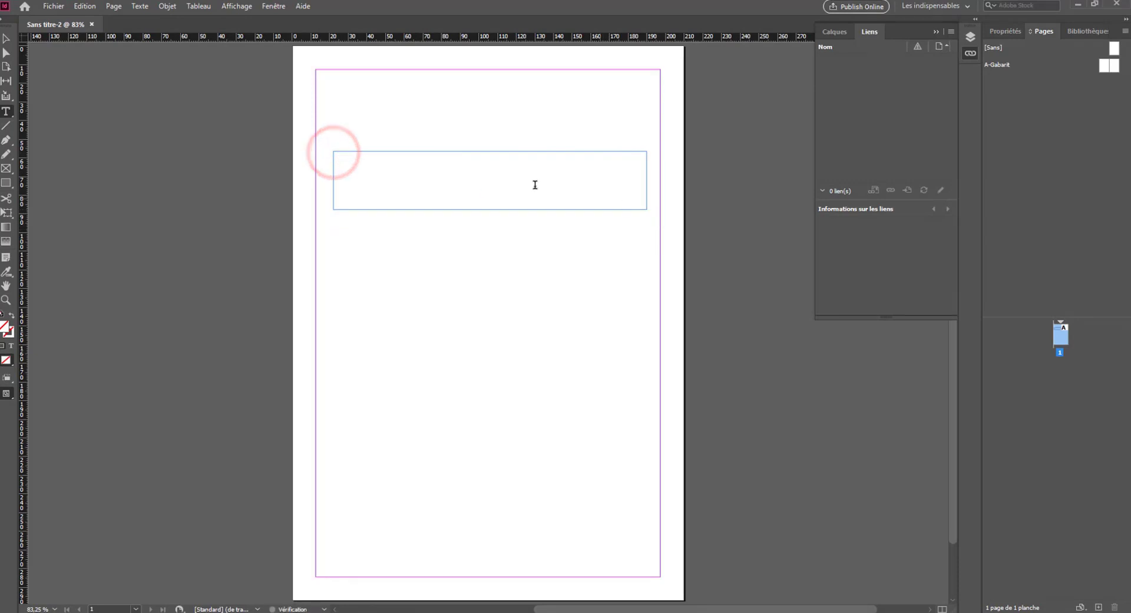
pyautogui.hotkey('ctrl', 'v')
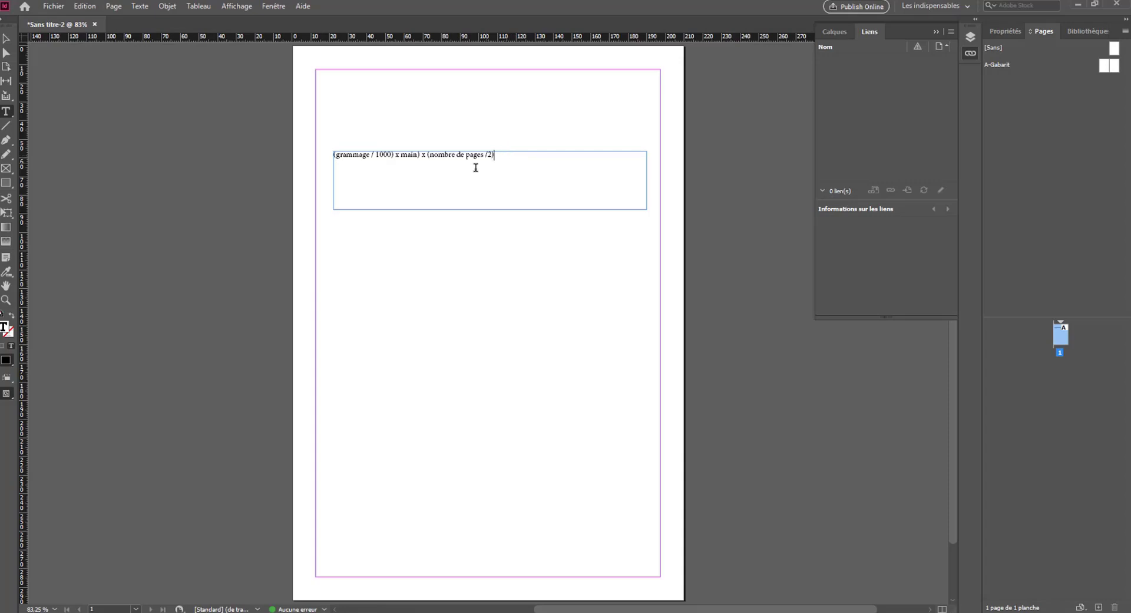
pyautogui.scroll(-2, 475, 169)
pyautogui.scroll(4, 442, 212)
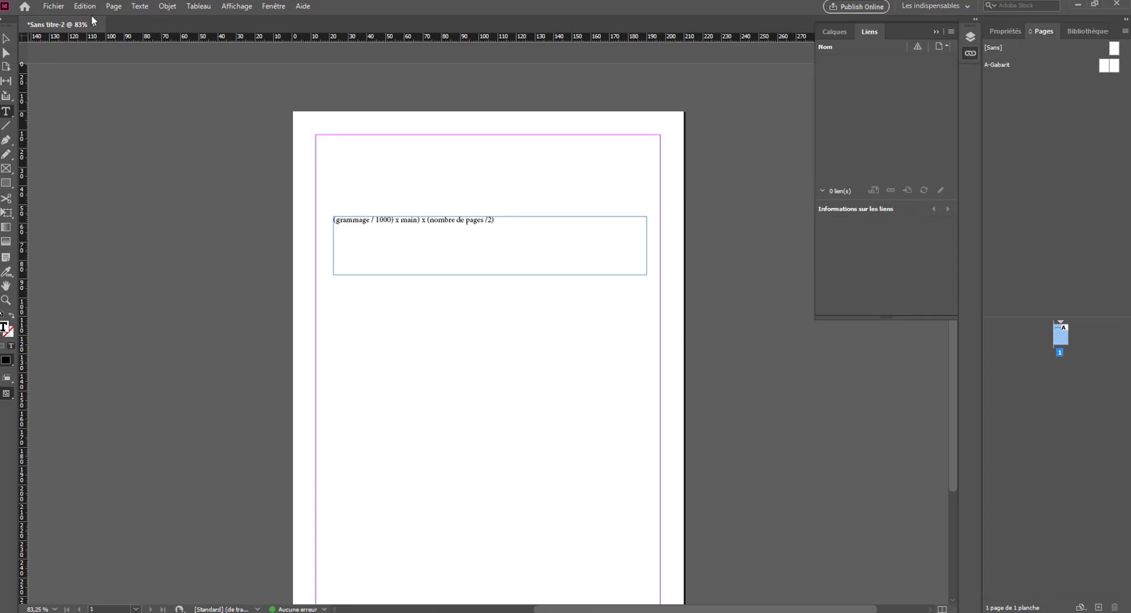
pyautogui.click(94, 24)
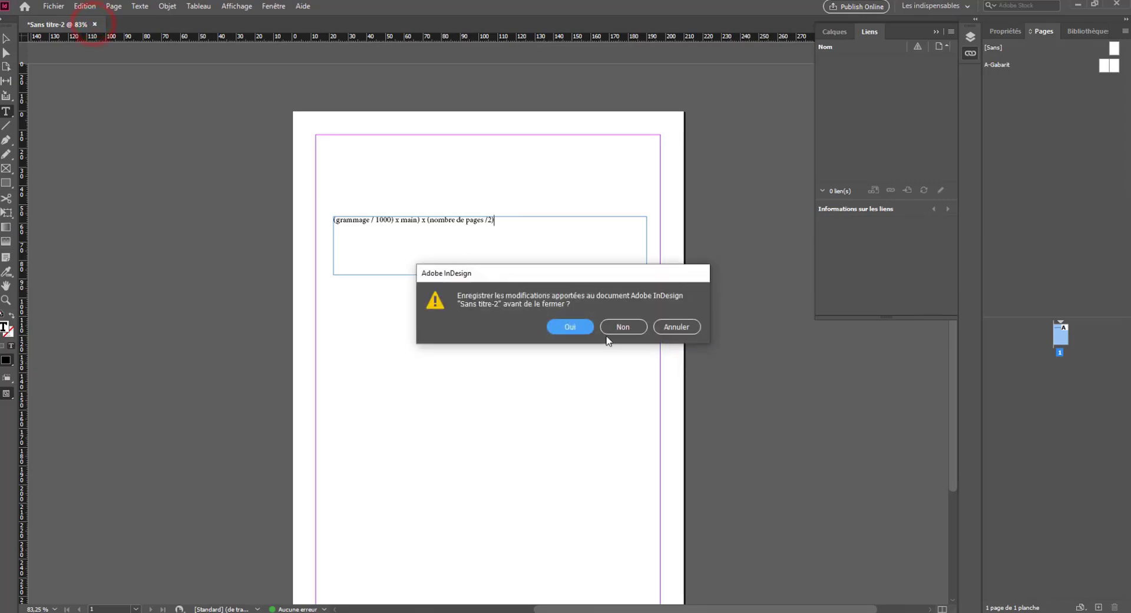
pyautogui.click(625, 326)
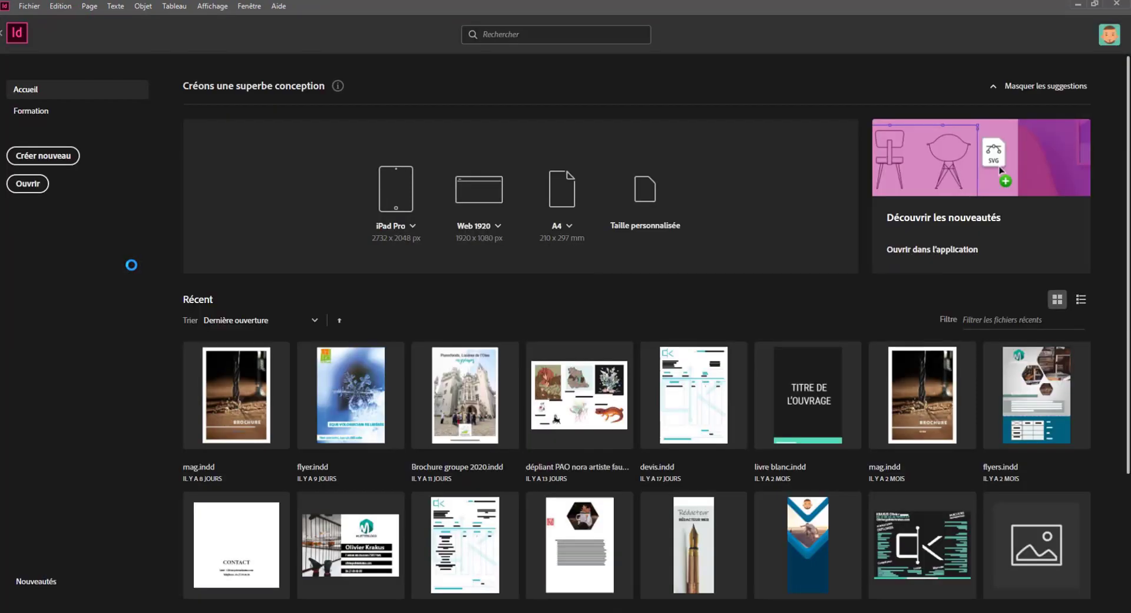
# Step: Start a new document and set its width to 100 mm and its height to 18 cm
pyautogui.click(55, 160)
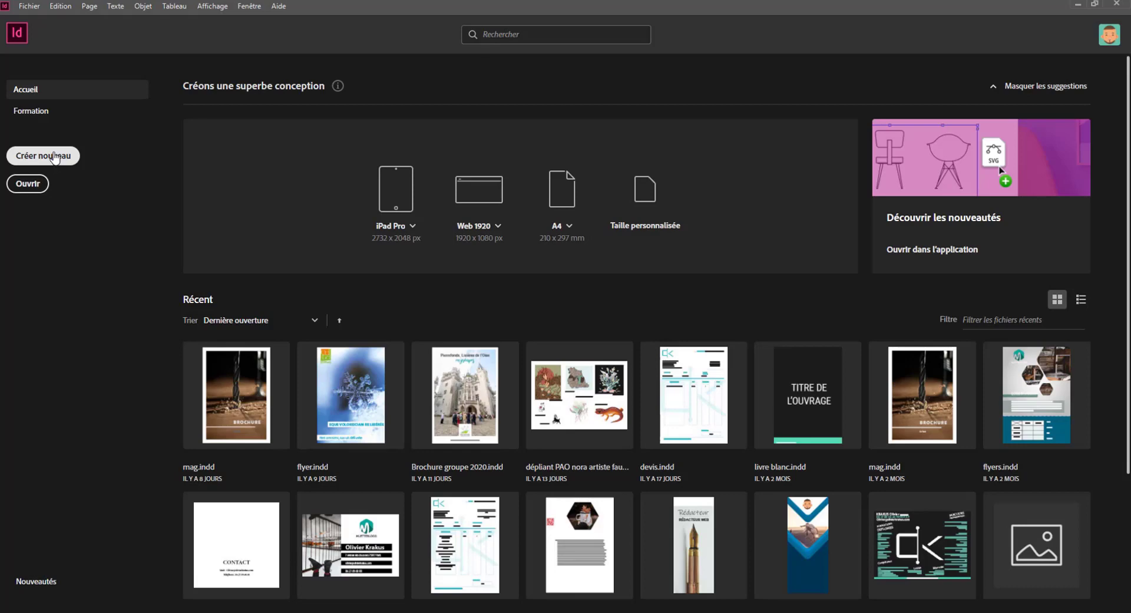
pyautogui.click(55, 158)
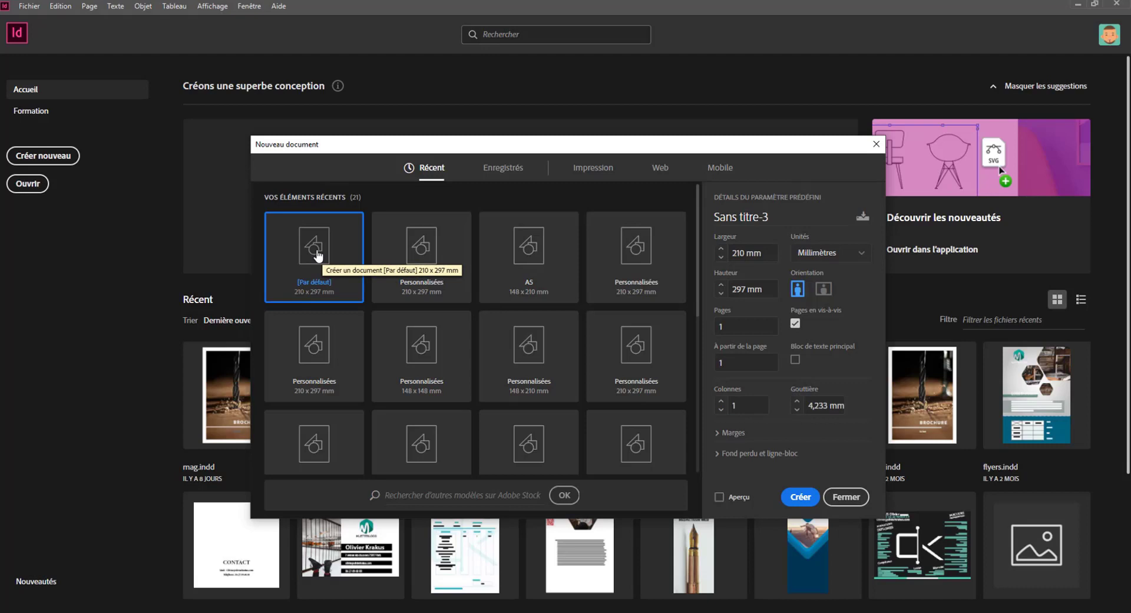
pyautogui.click(768, 252)
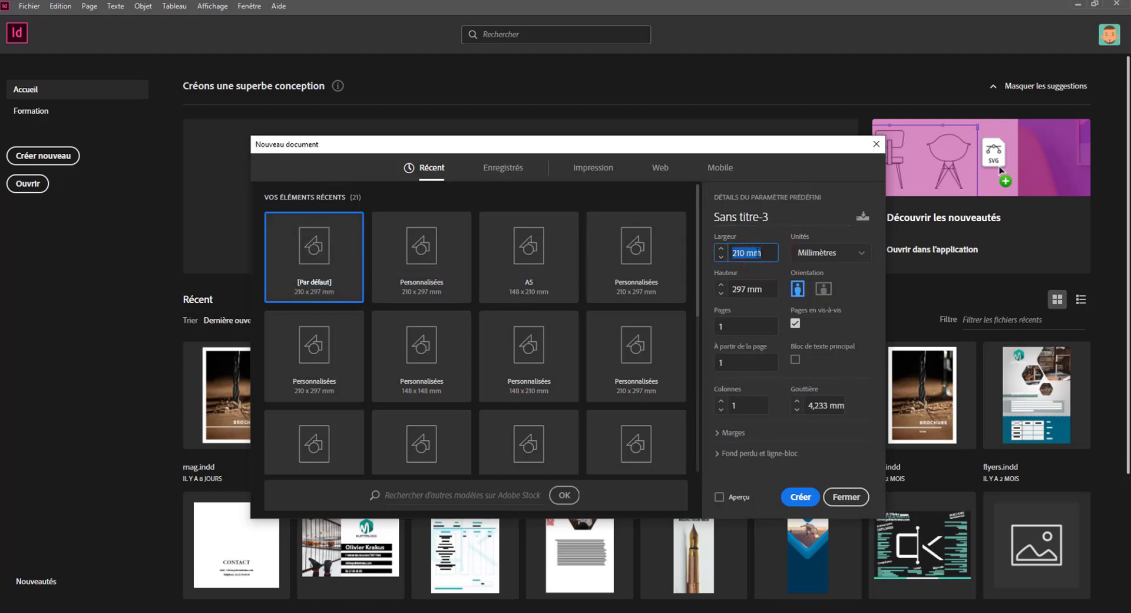
pyautogui.write('10')
pyautogui.click(767, 289)
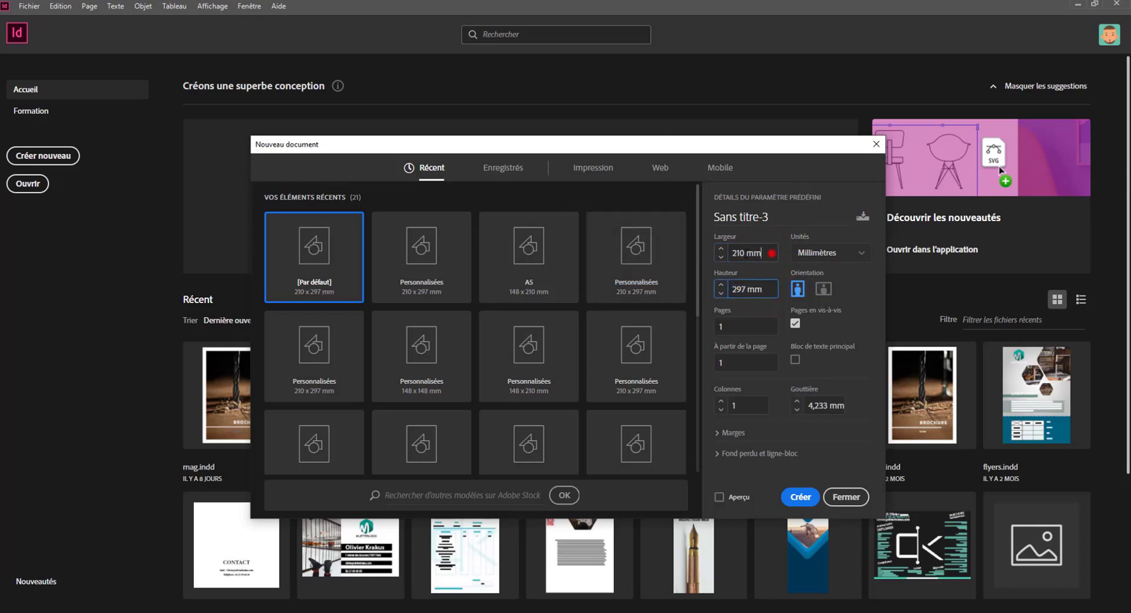
pyautogui.hotkey('shift', 'Tab')
pyautogui.write('10')
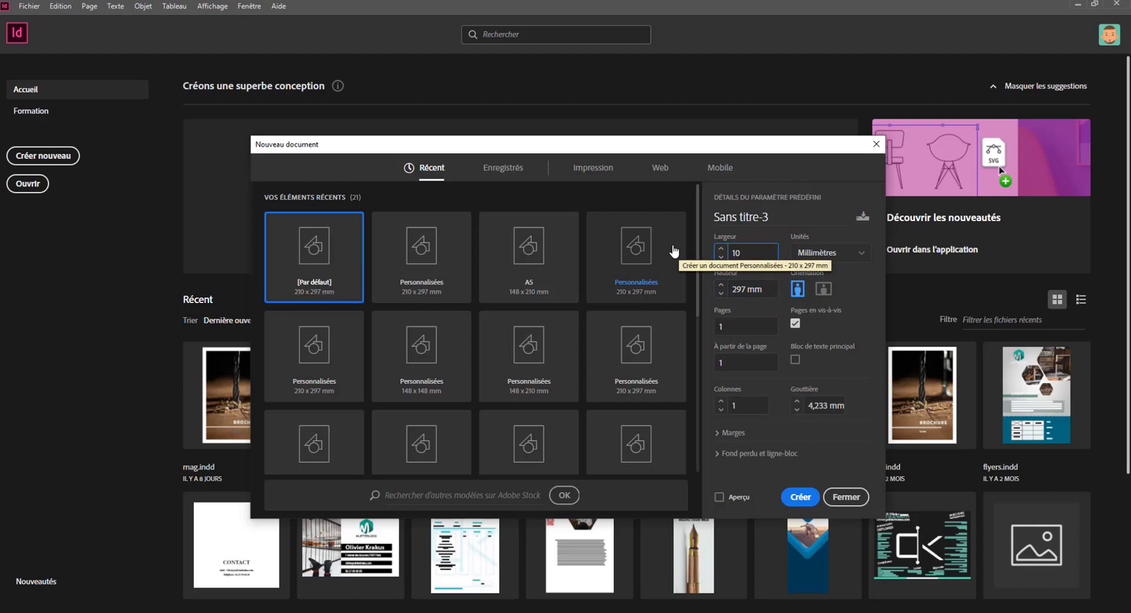
pyautogui.write('0')
pyautogui.press('Tab')
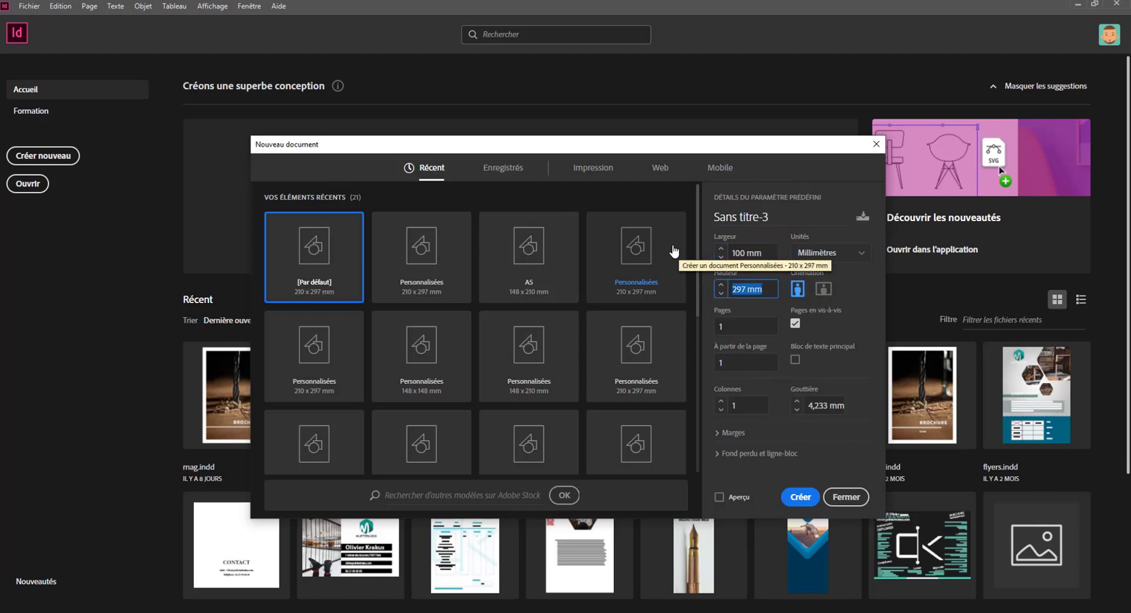
pyautogui.write('18cm')
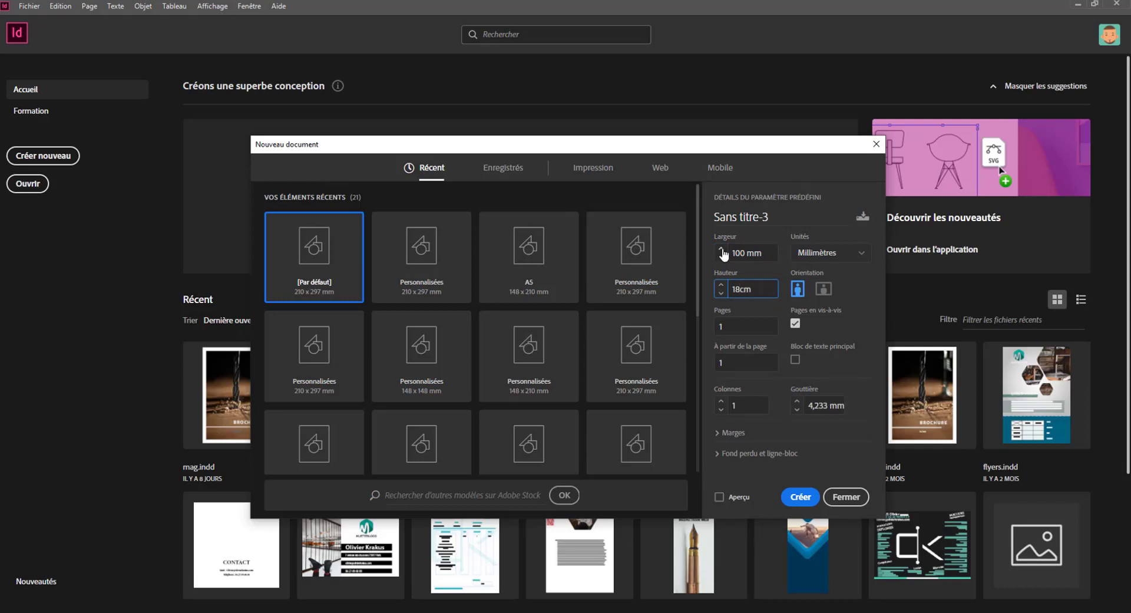
# Step: Change the new document's width to 200 mm
pyautogui.click(750, 247)
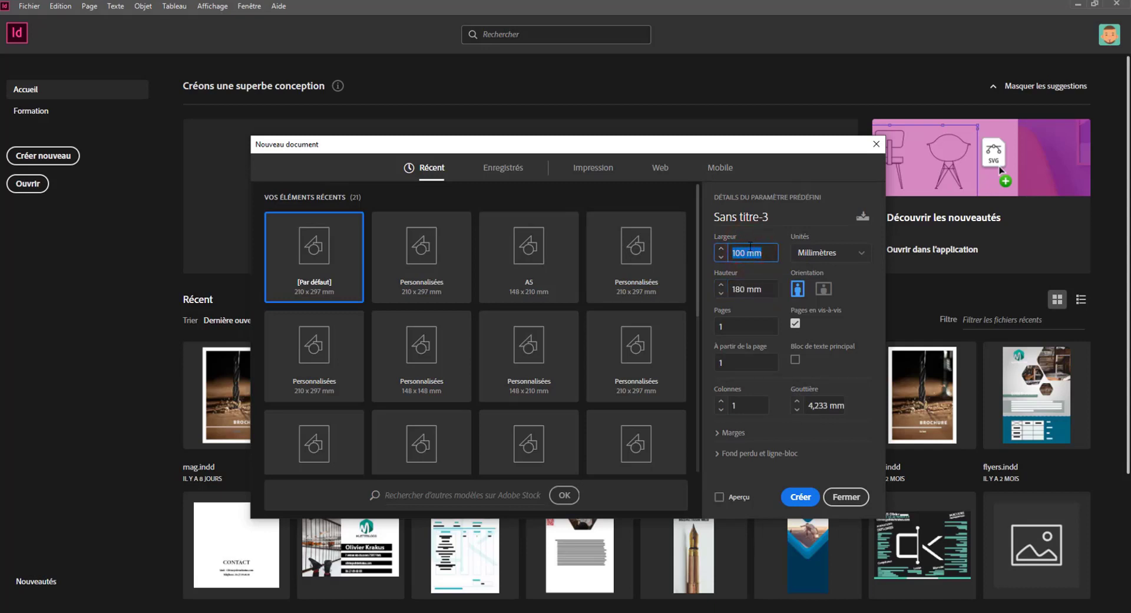
pyautogui.click(739, 253)
pyautogui.click(733, 253)
pyautogui.press('Delete')
pyautogui.write('2')
pyautogui.doubleClick(746, 254)
pyautogui.click(732, 252)
pyautogui.click(745, 234)
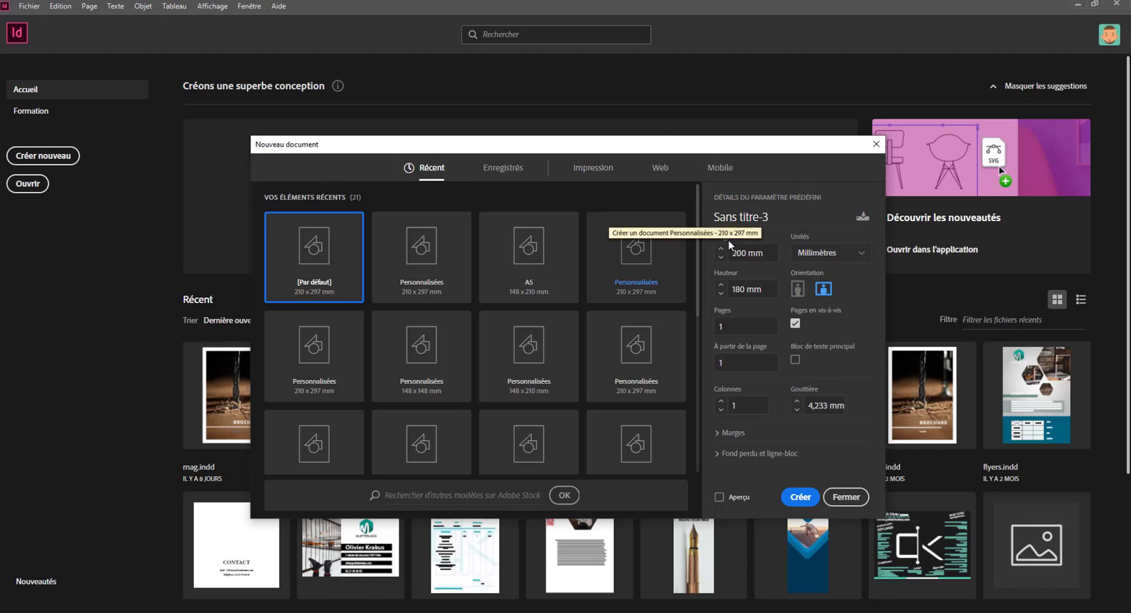
# Step: Set the new document's width to 207 mm to include the spine
pyautogui.click(745, 252)
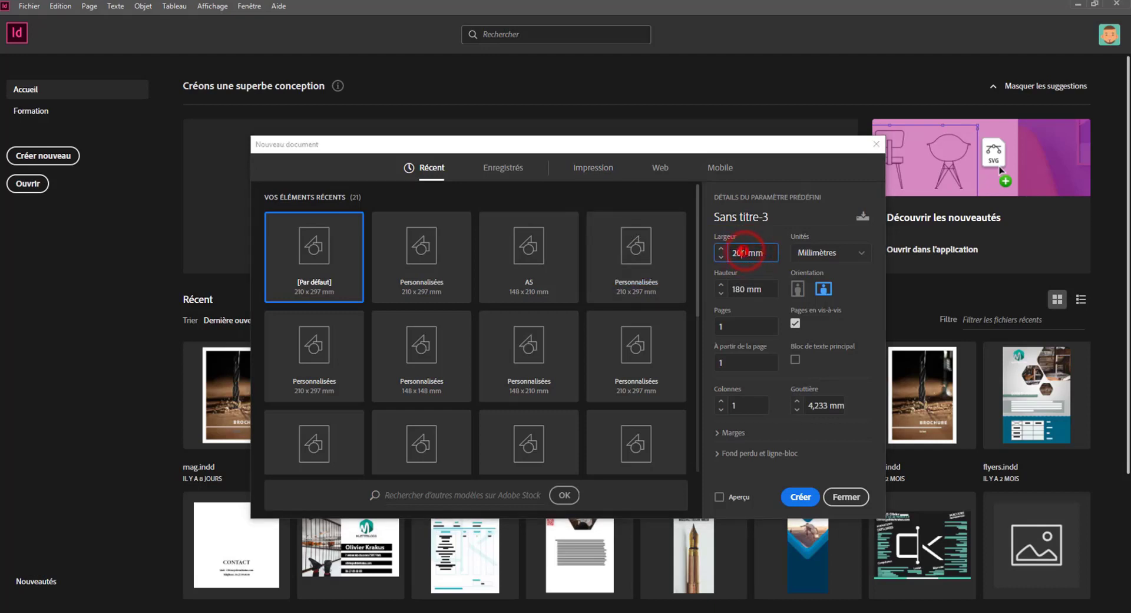
pyautogui.doubleClick(739, 245)
pyautogui.write('207')
# Step: Set a 5 mm bleed on all sides and create the document
pyautogui.click(718, 453)
pyautogui.click(721, 349)
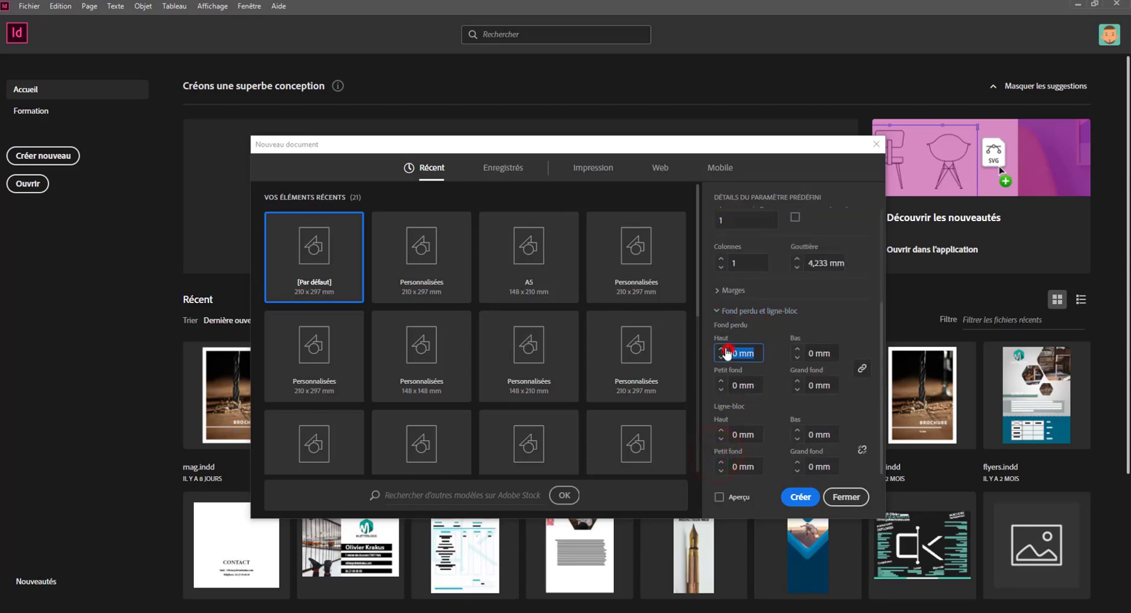
pyautogui.click(721, 349)
pyautogui.click(722, 349)
pyautogui.click(721, 349)
pyautogui.click(721, 349)
pyautogui.click(801, 497)
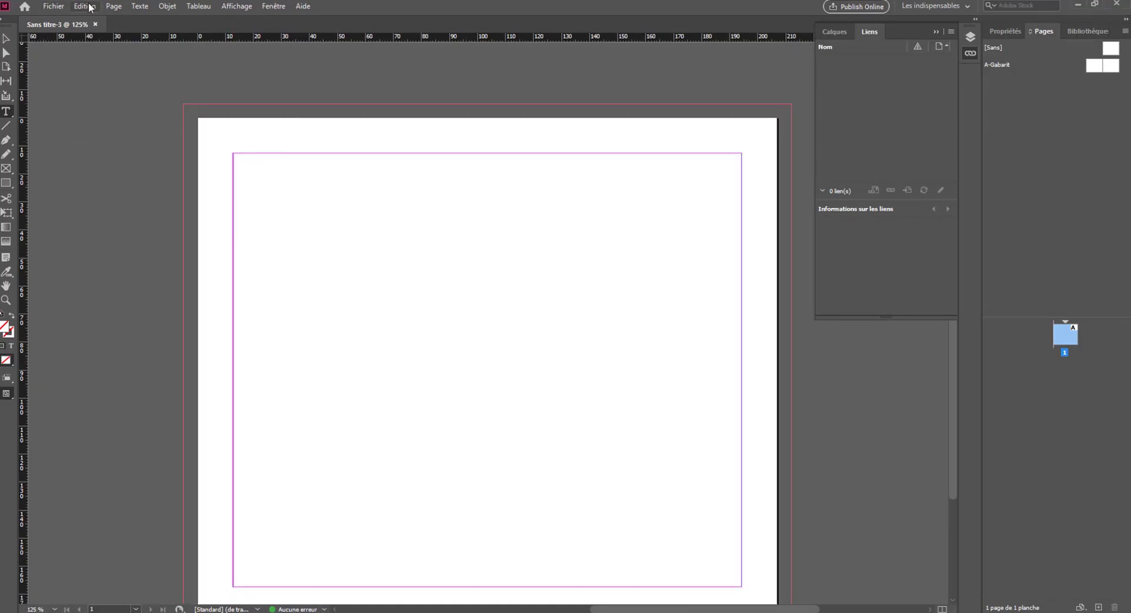
pyautogui.click(114, 6)
pyautogui.click(158, 59)
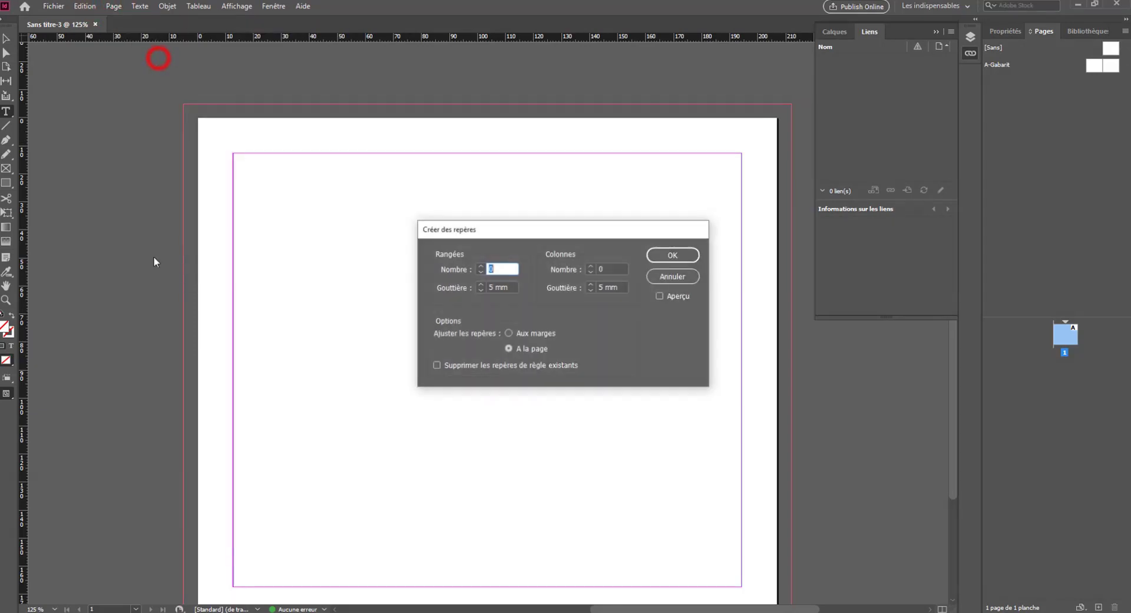
pyautogui.moveTo(475, 228); pyautogui.dragTo(316, 154)
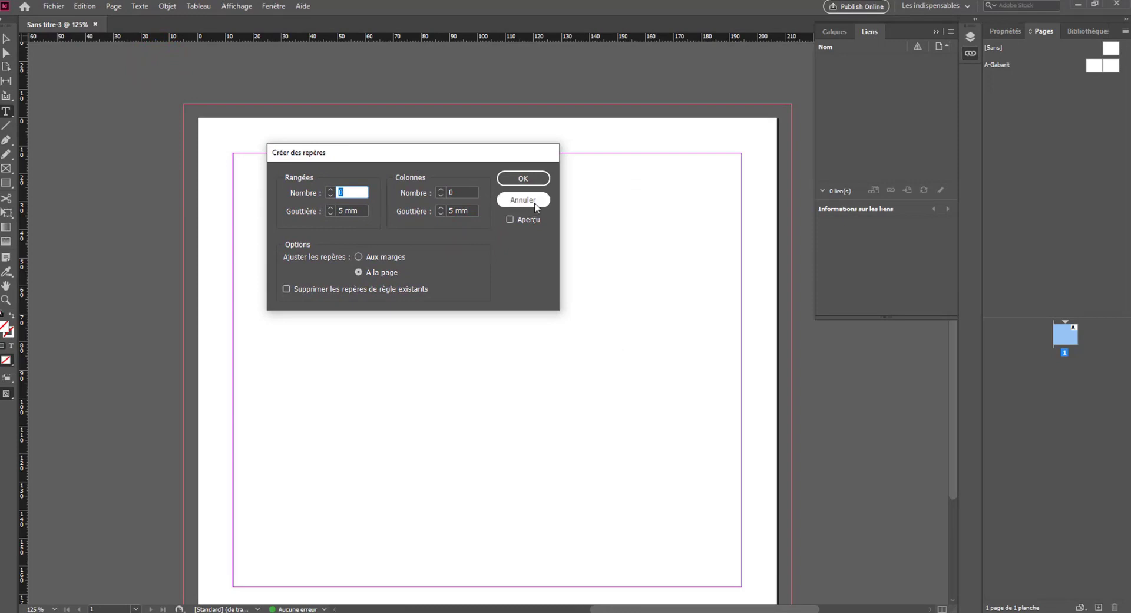
pyautogui.click(534, 200)
pyautogui.click(136, 6)
pyautogui.moveTo(123, 7)
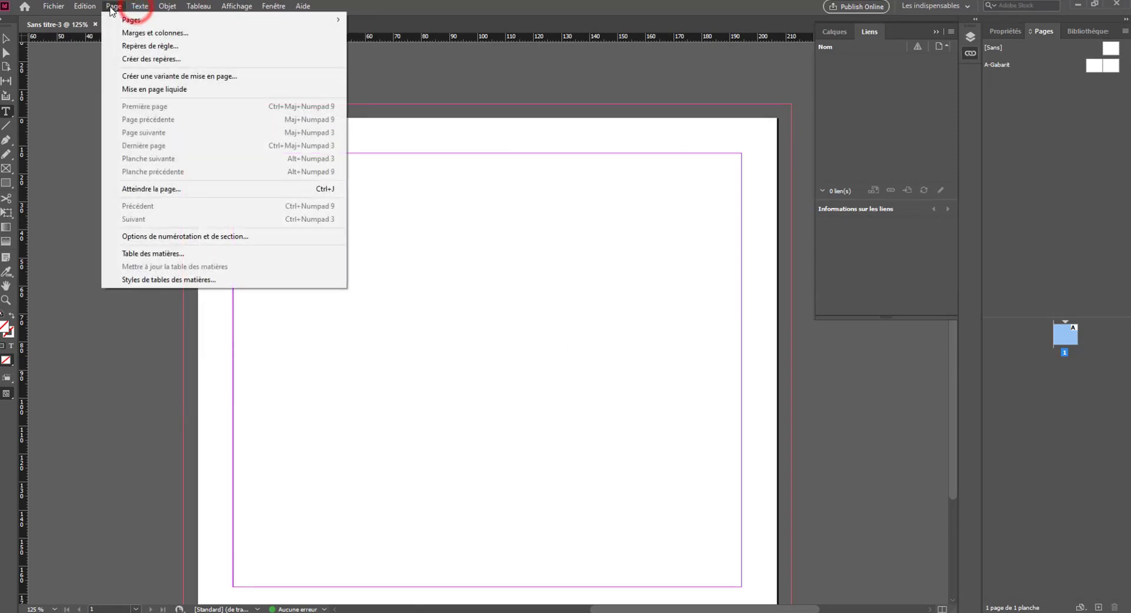
pyautogui.click(132, 48)
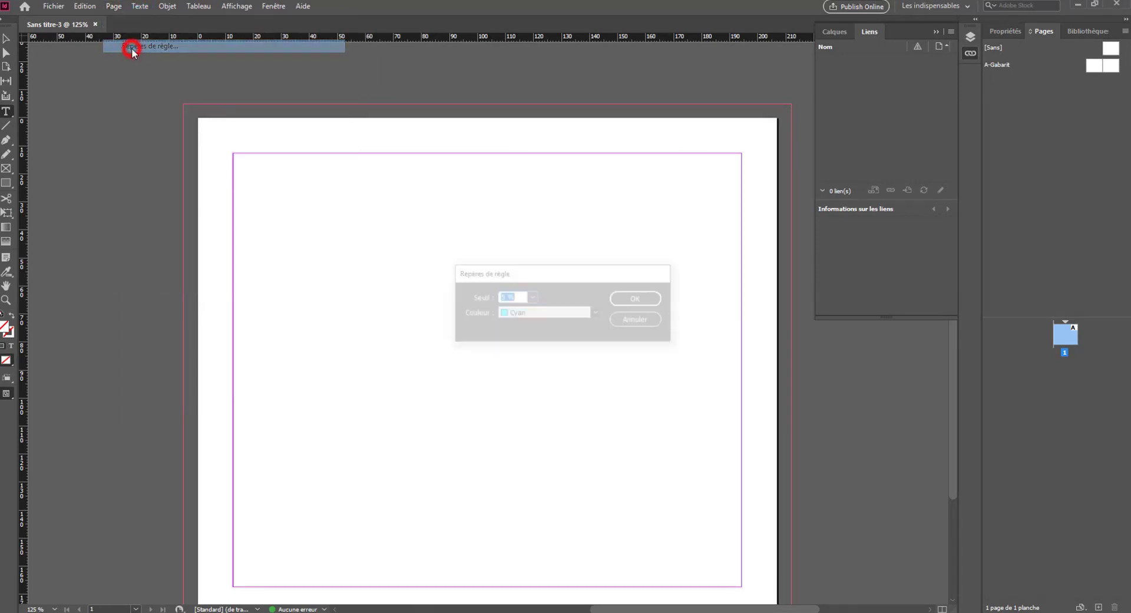
pyautogui.moveTo(529, 271); pyautogui.dragTo(472, 155)
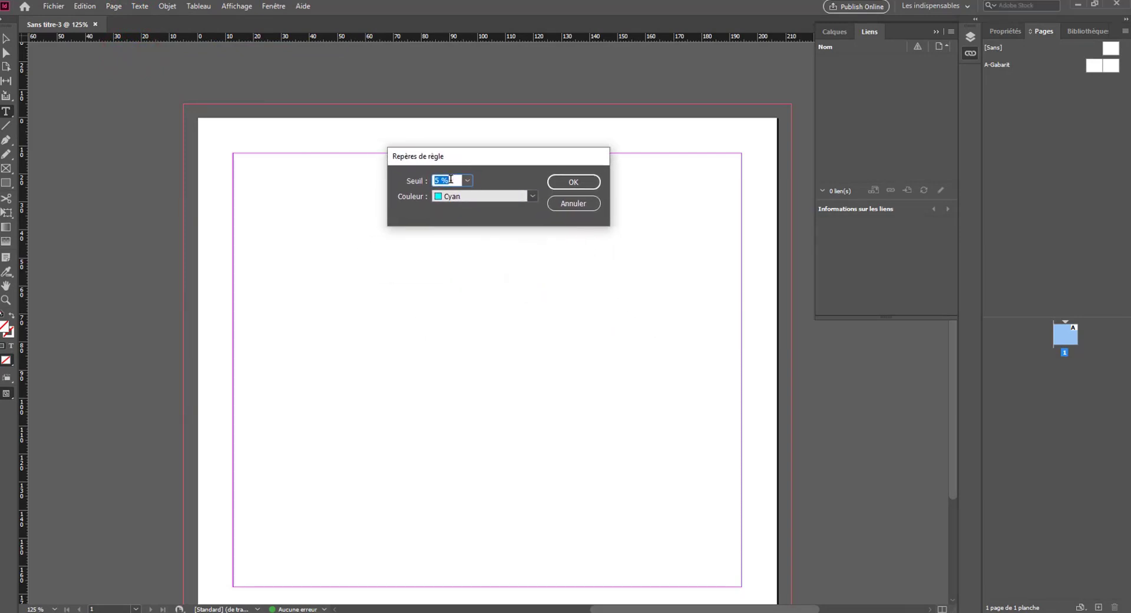
pyautogui.write('100mm')
pyautogui.click(574, 182)
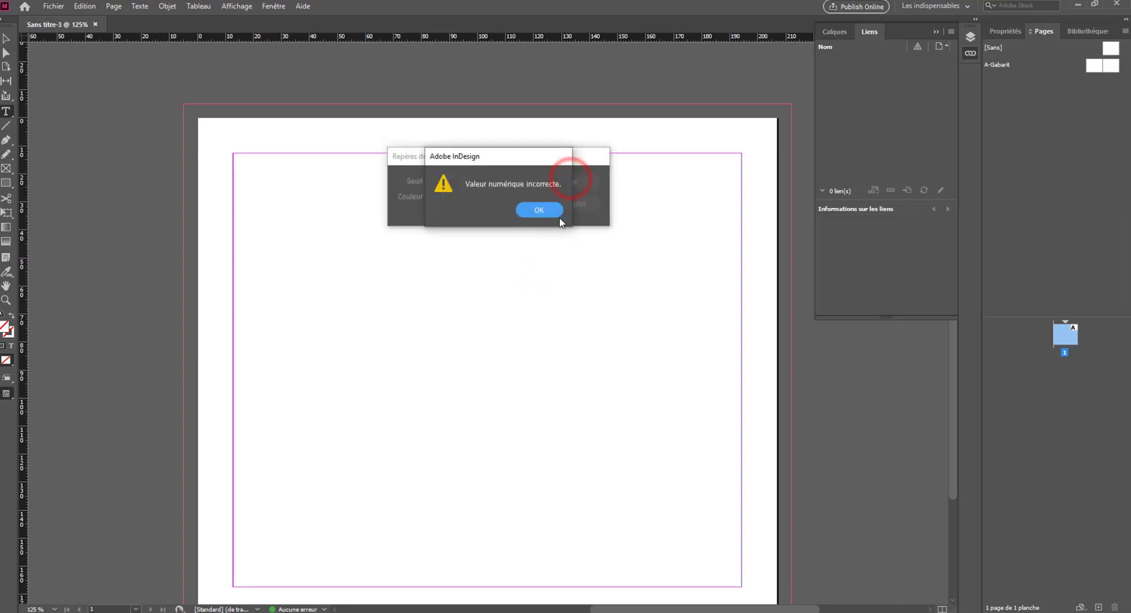
pyautogui.click(536, 203)
pyautogui.press('Escape')
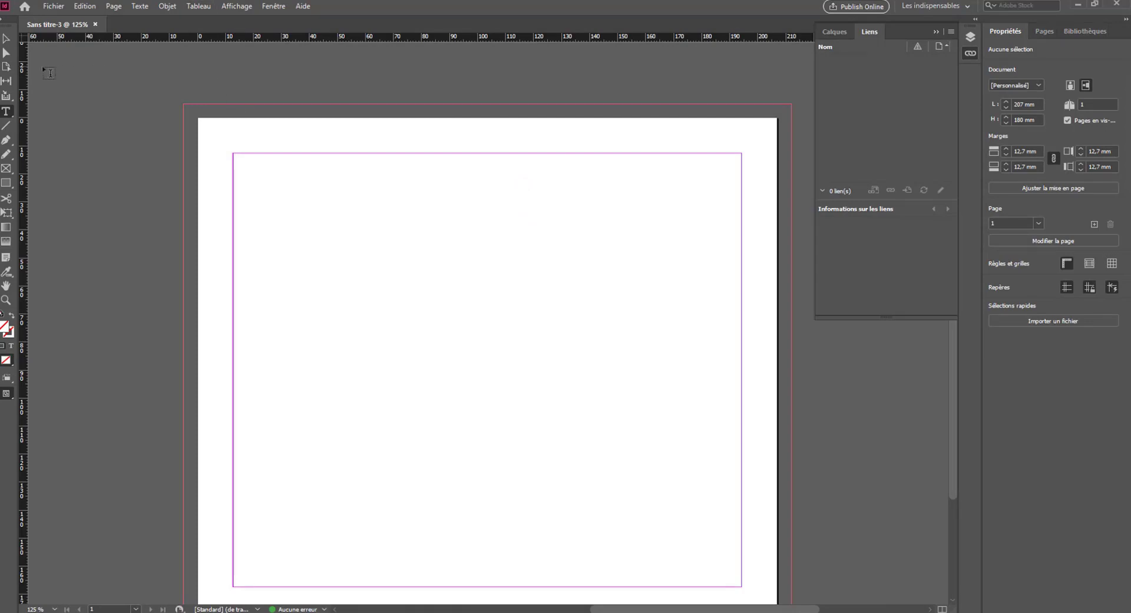
# Step: Add a vertical ruler guide and position it at X 100 mm
pyautogui.moveTo(26, 56); pyautogui.dragTo(142, 92)
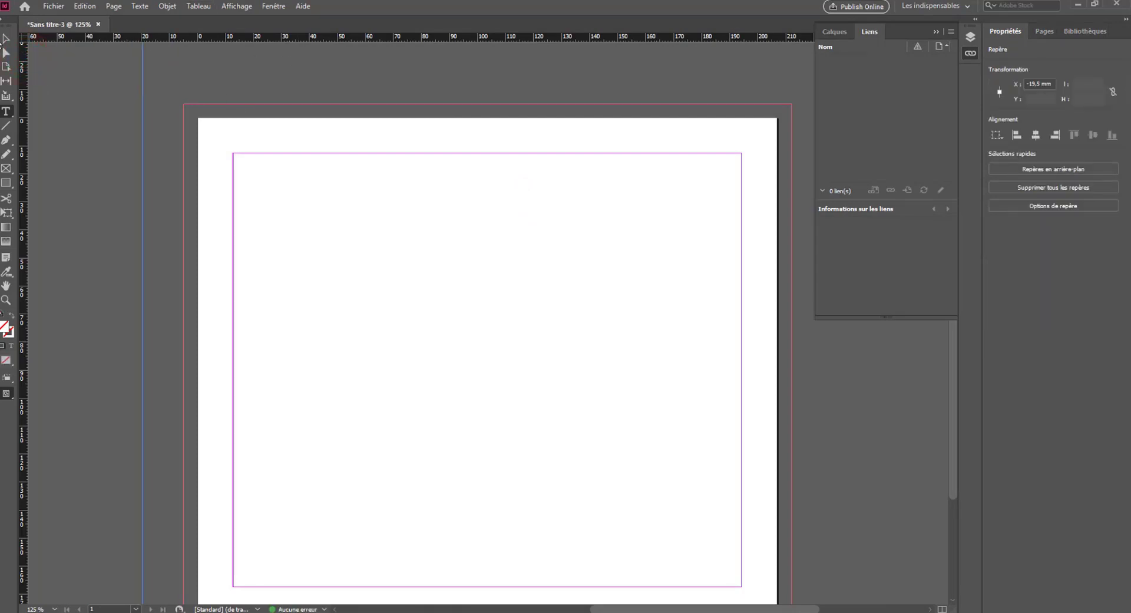
pyautogui.click(151, 89)
pyautogui.click(143, 89)
pyautogui.click(1049, 83)
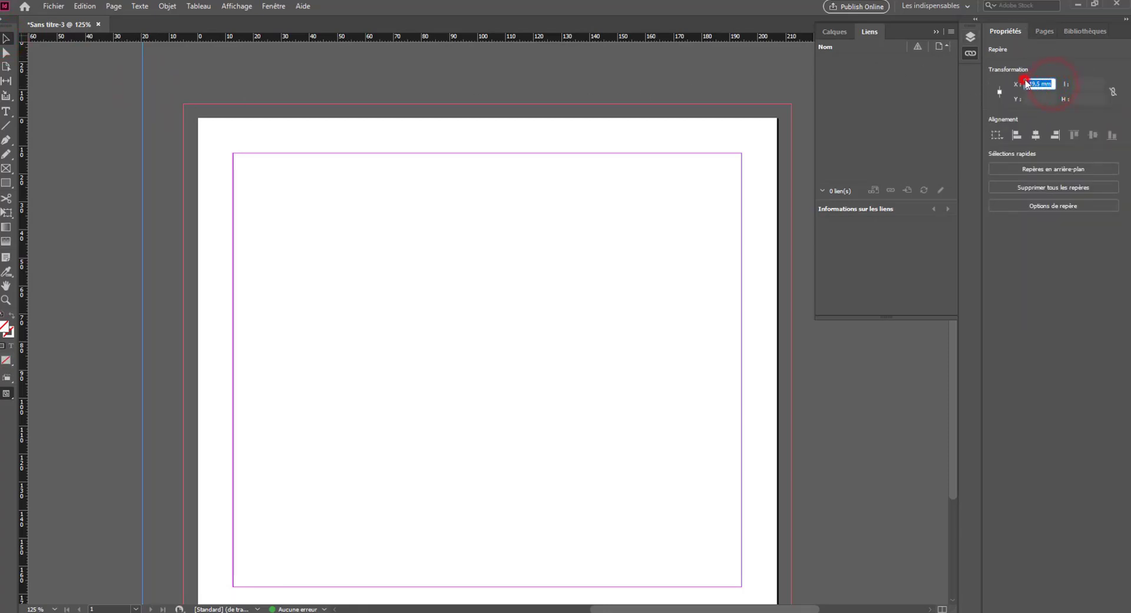
pyautogui.write('1')
pyautogui.press('Return')
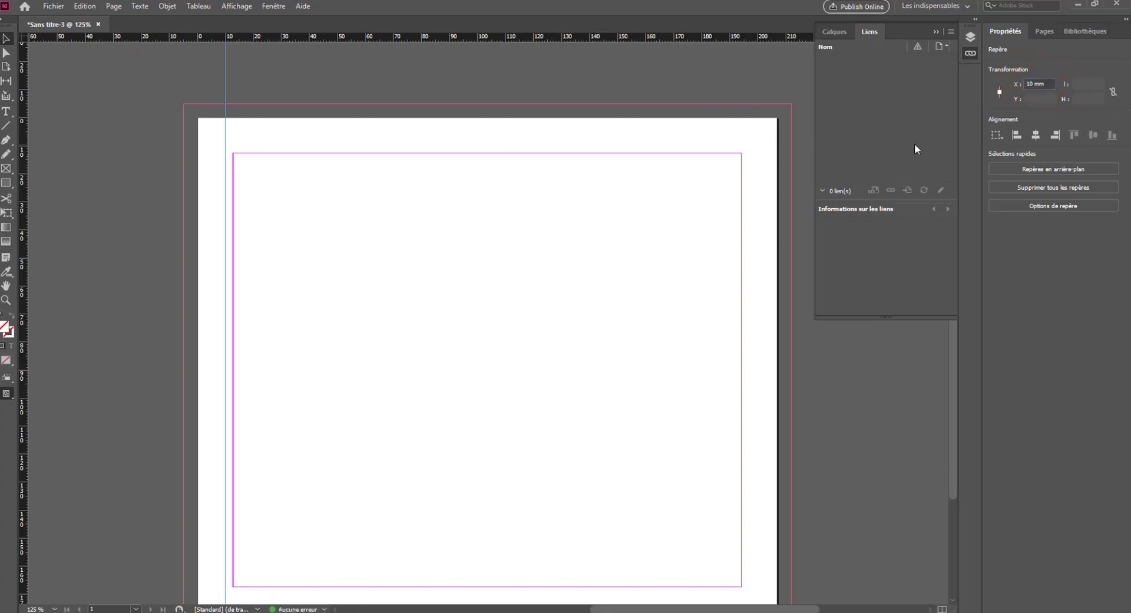
pyautogui.click(1035, 83)
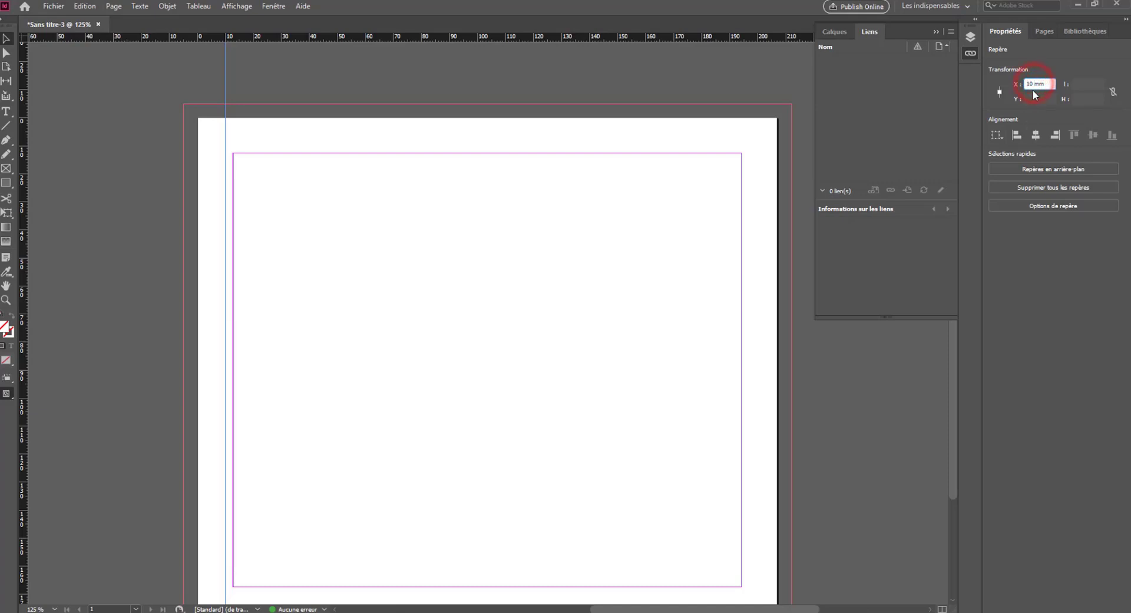
pyautogui.press('Return')
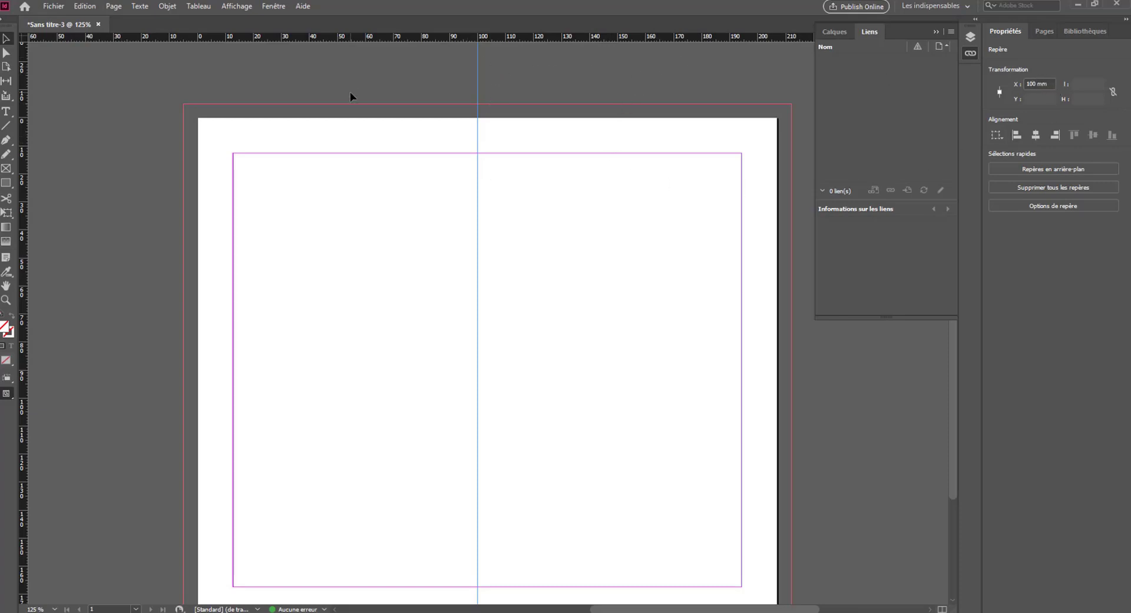
# Step: Add a second vertical ruler guide at X 107 mm to mark the other edge of the spine
pyautogui.moveTo(24, 95); pyautogui.dragTo(109, 111)
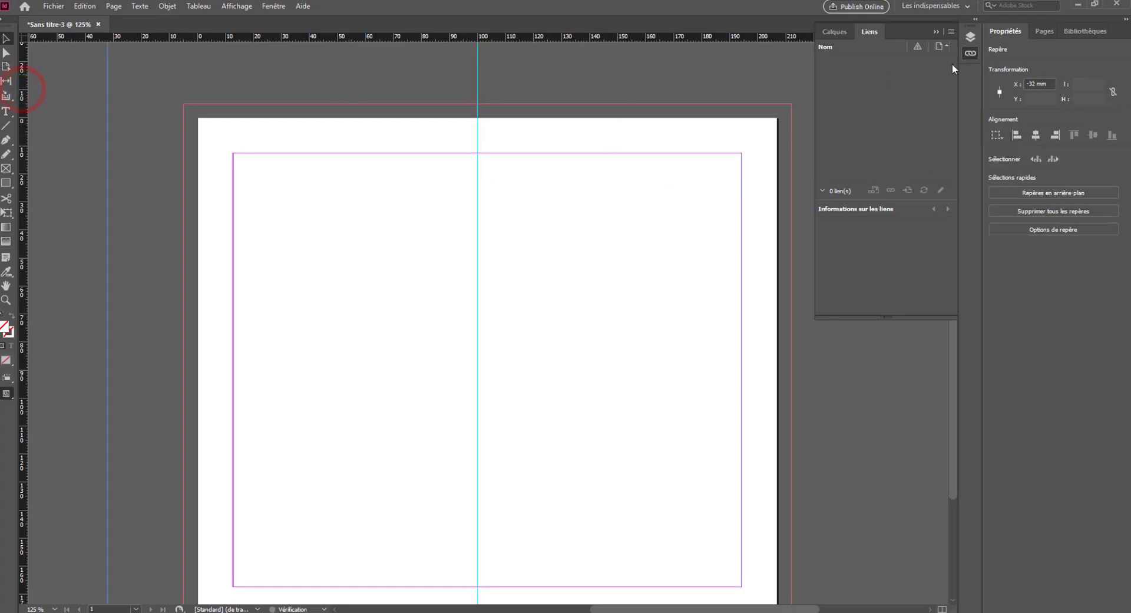
pyautogui.click(1035, 83)
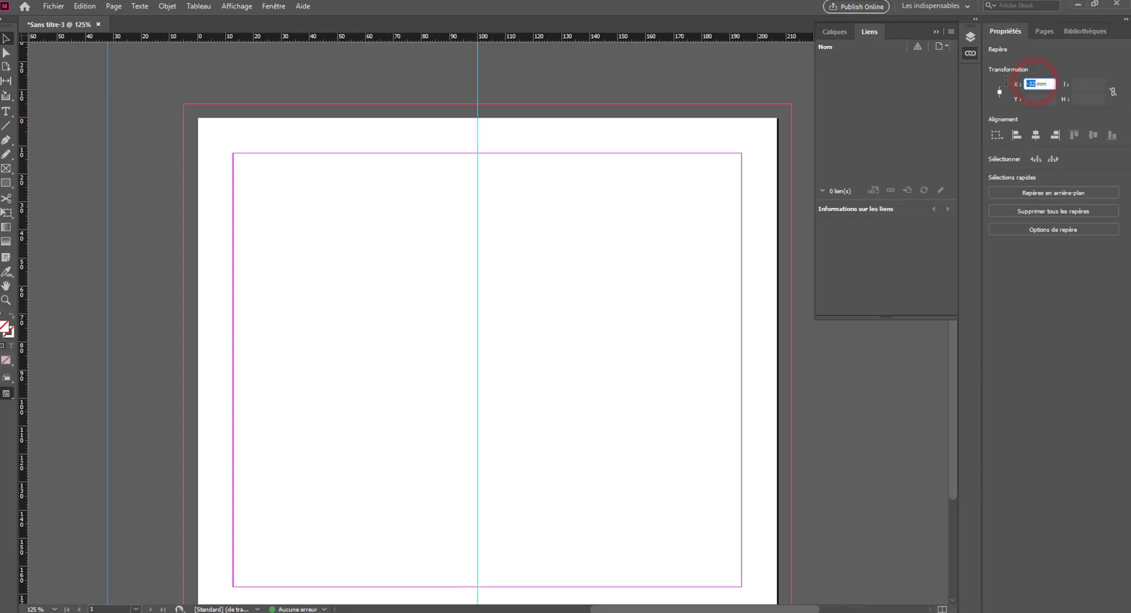
pyautogui.write('107')
pyautogui.press('Return')
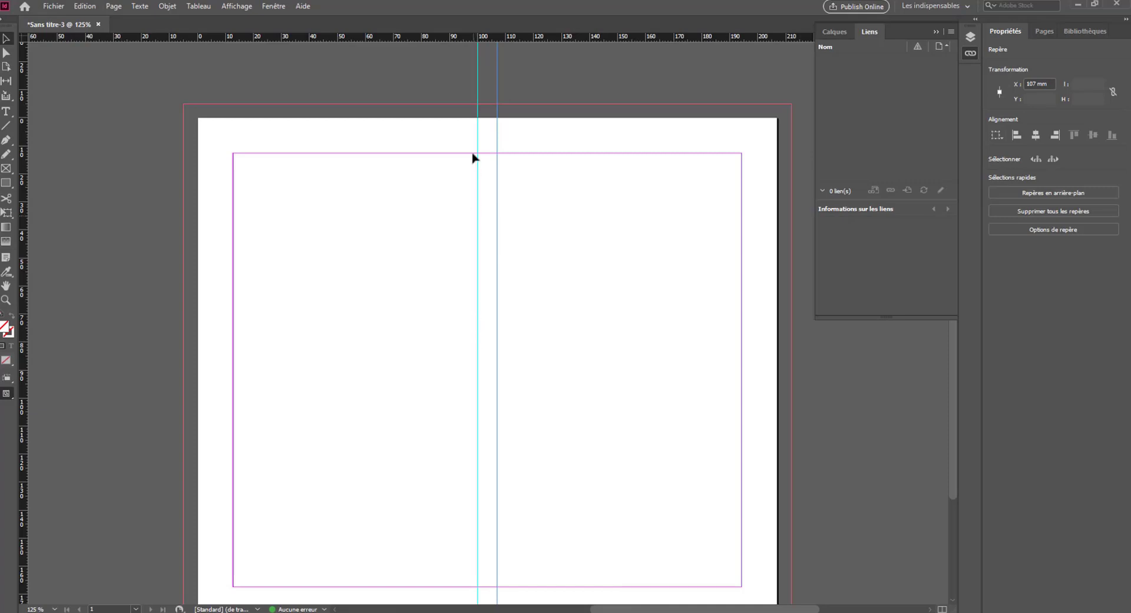
pyautogui.scroll(-3, 330, 233)
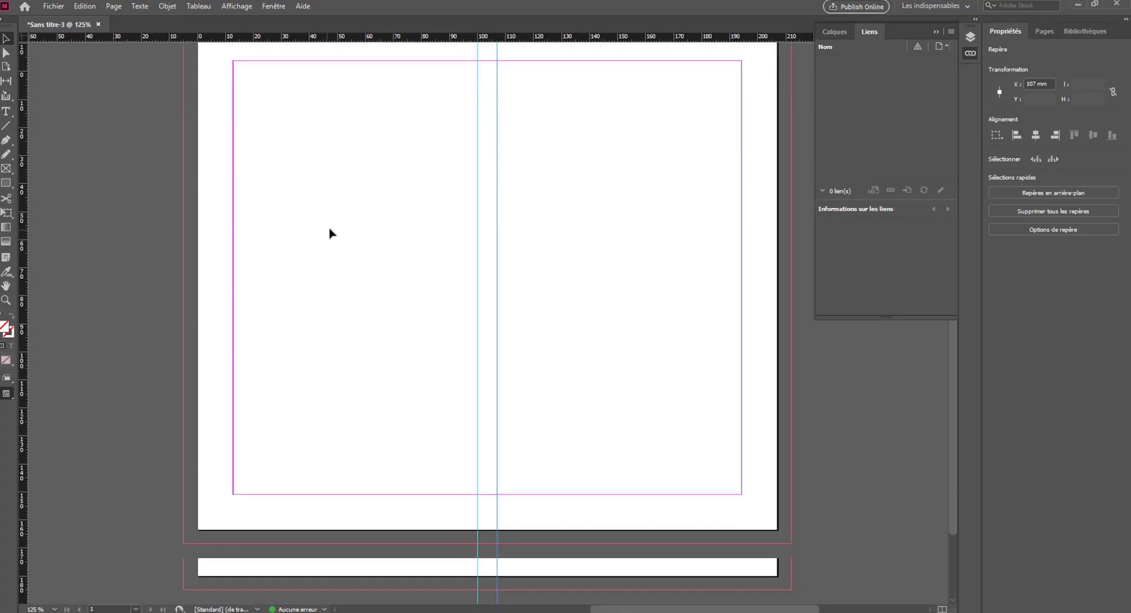
pyautogui.scroll(2, 330, 233)
pyautogui.hotkey('ctrl', '-')
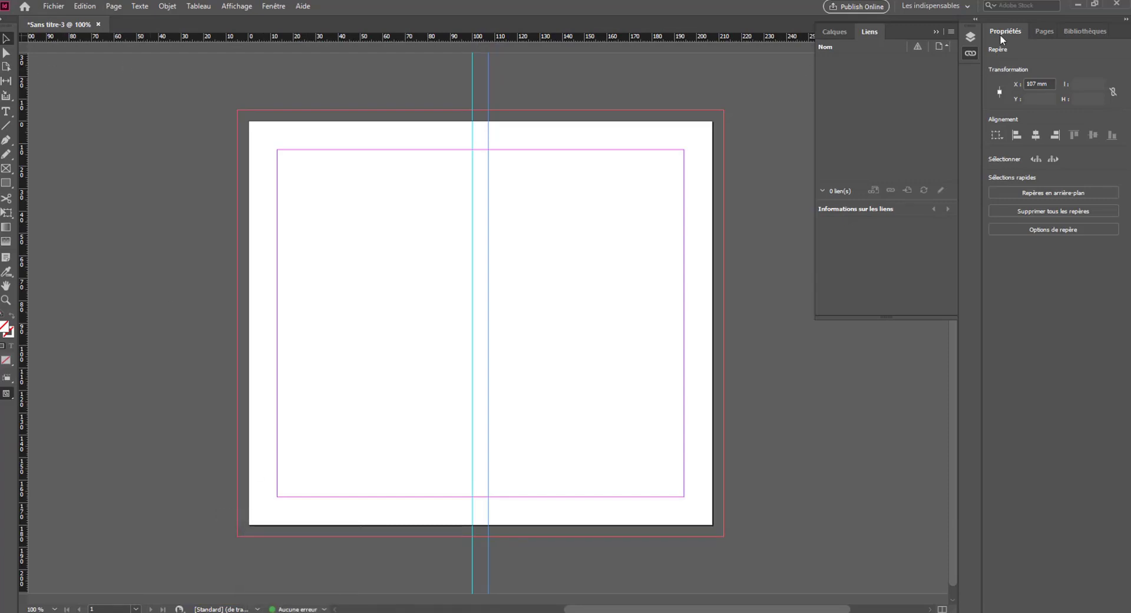
# Step: Browse the Creative Cloud libraries for a cover image, ending in the Modèles Stock library
pyautogui.click(1075, 31)
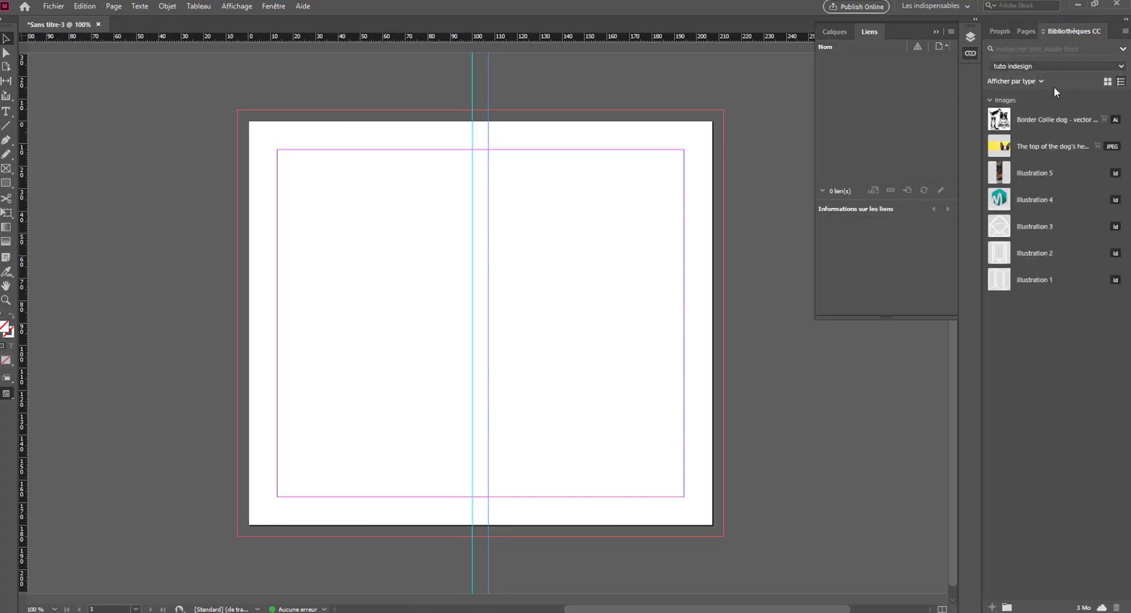
pyautogui.click(1084, 66)
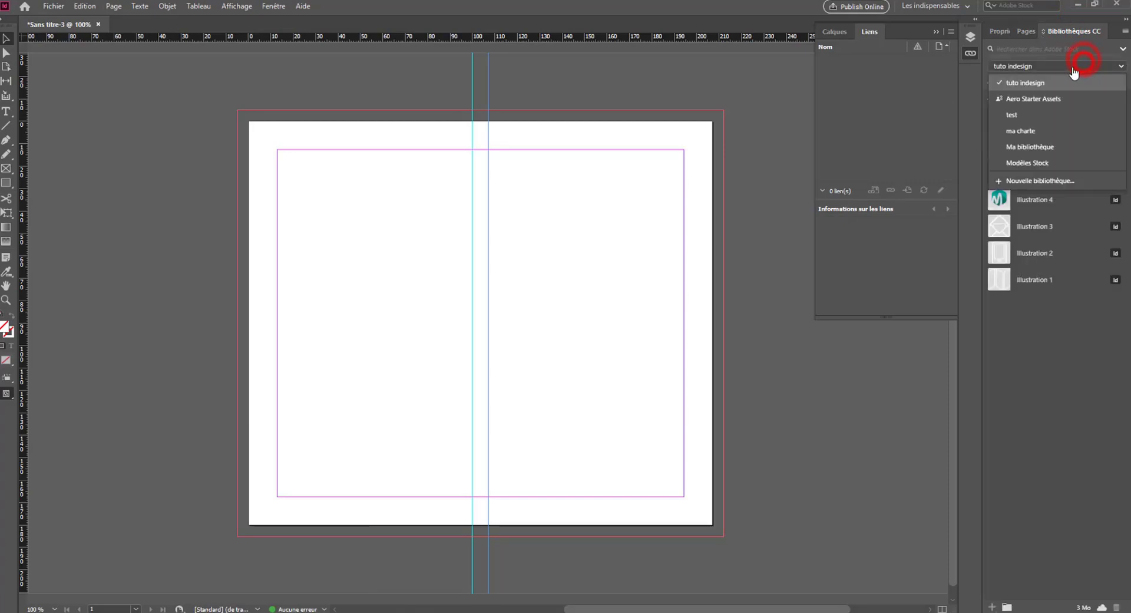
pyautogui.click(1022, 114)
pyautogui.click(1025, 67)
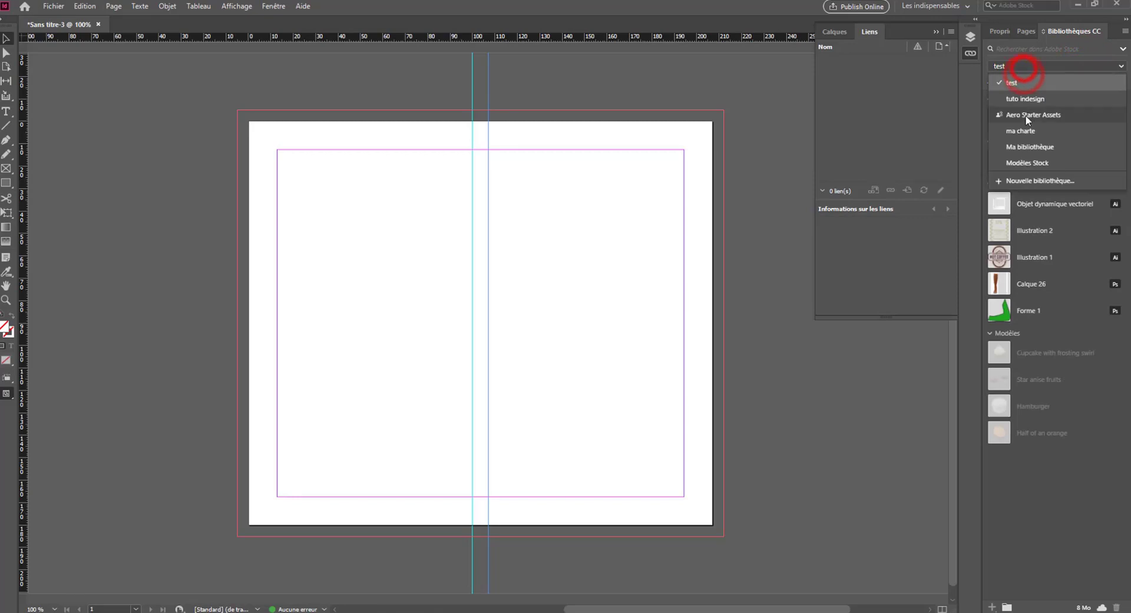
pyautogui.click(1021, 148)
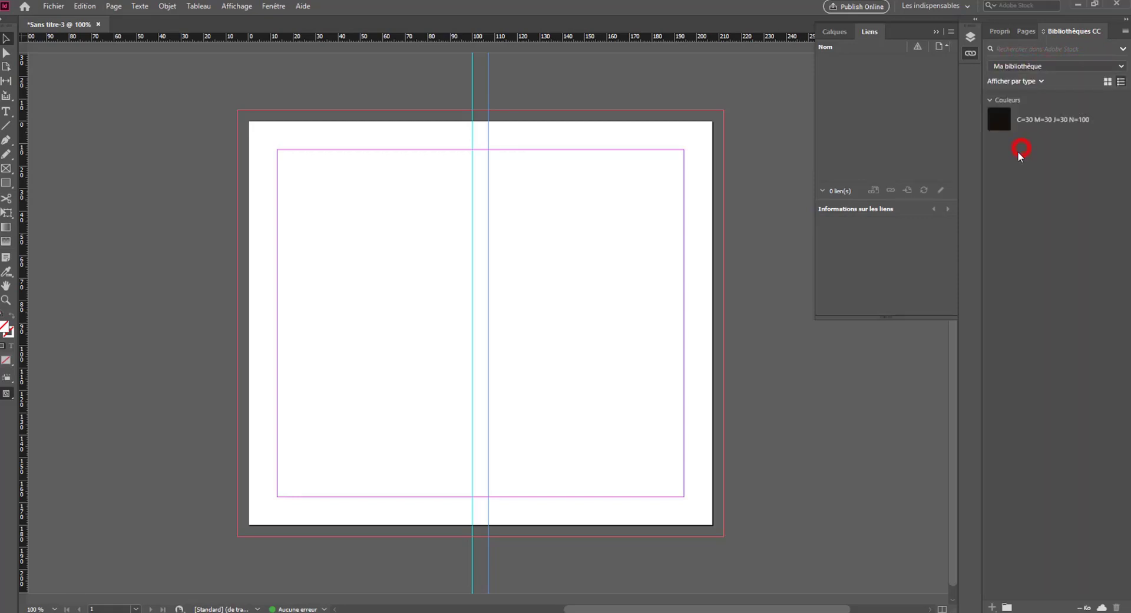
pyautogui.click(1023, 67)
pyautogui.click(1014, 99)
pyautogui.click(1026, 66)
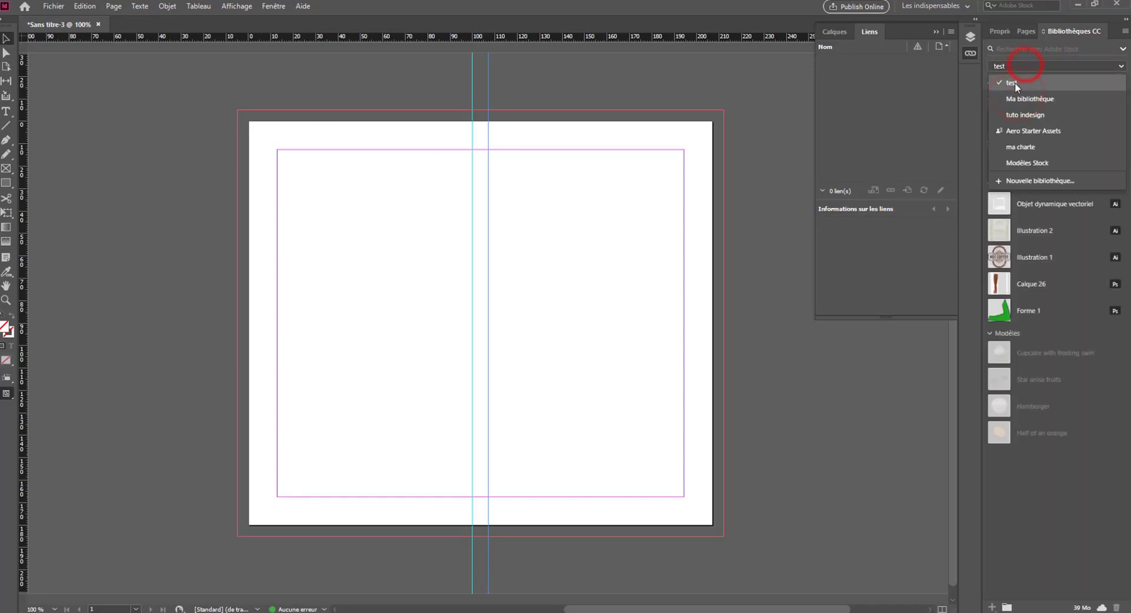
pyautogui.click(1025, 98)
pyautogui.click(1025, 67)
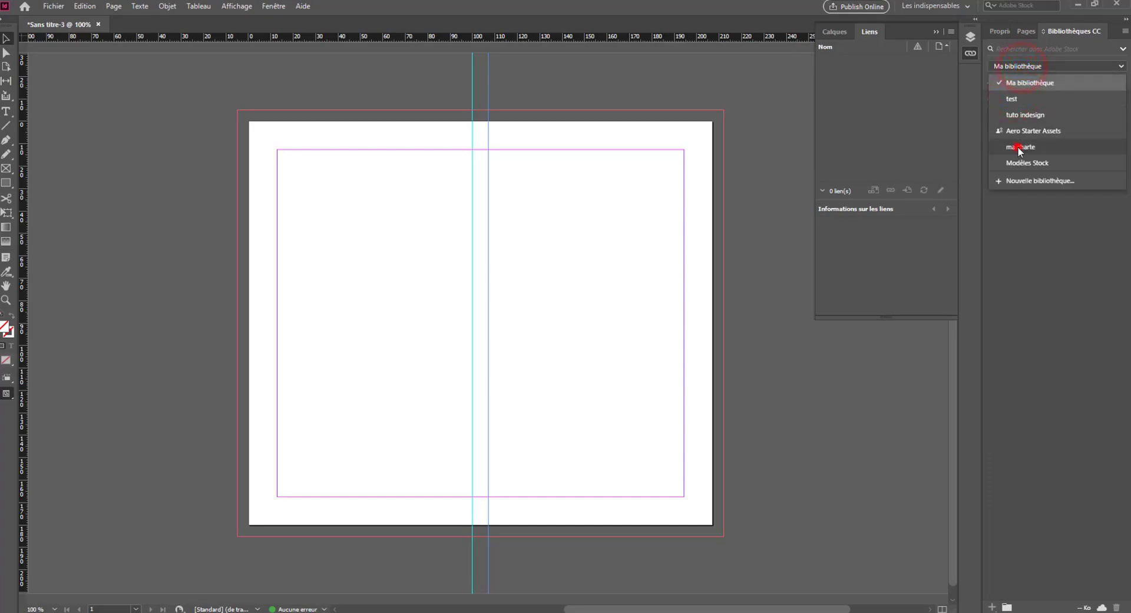
pyautogui.click(1020, 148)
pyautogui.click(1022, 65)
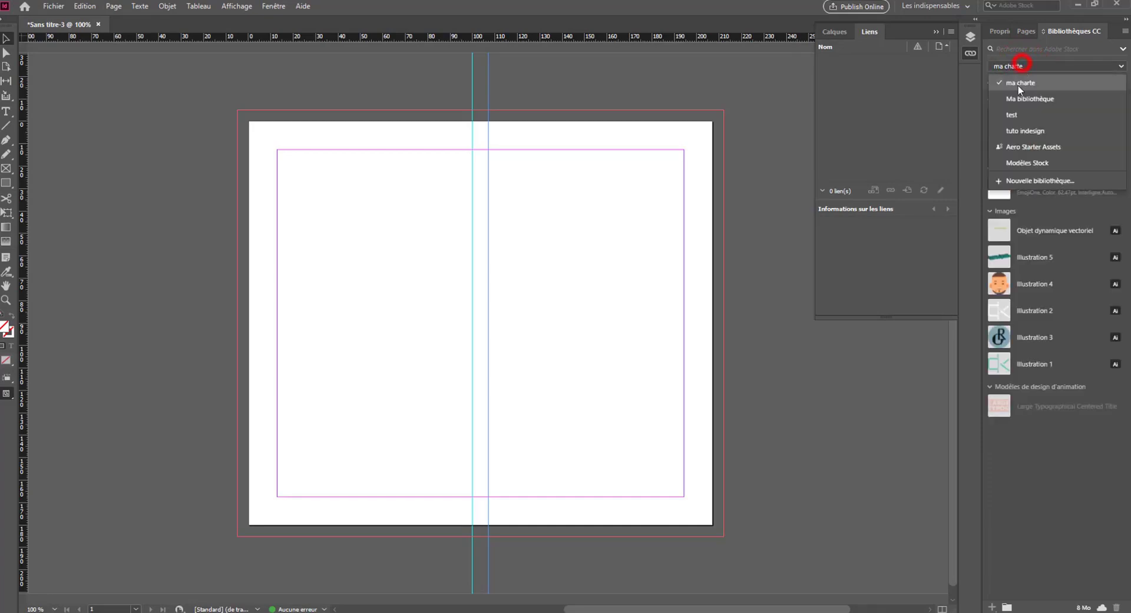
pyautogui.click(1023, 162)
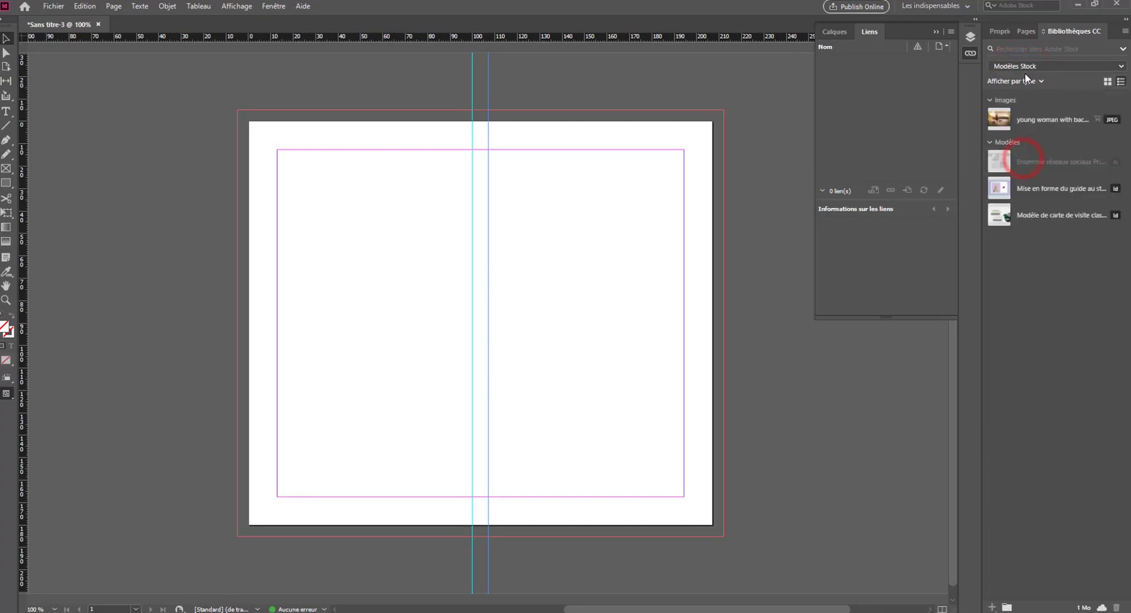
# Step: Try placing the young woman with backpack photo at full size directly on the front cover, and undo it
pyautogui.moveTo(1000, 118); pyautogui.dragTo(631, 223)
pyautogui.click(493, 135)
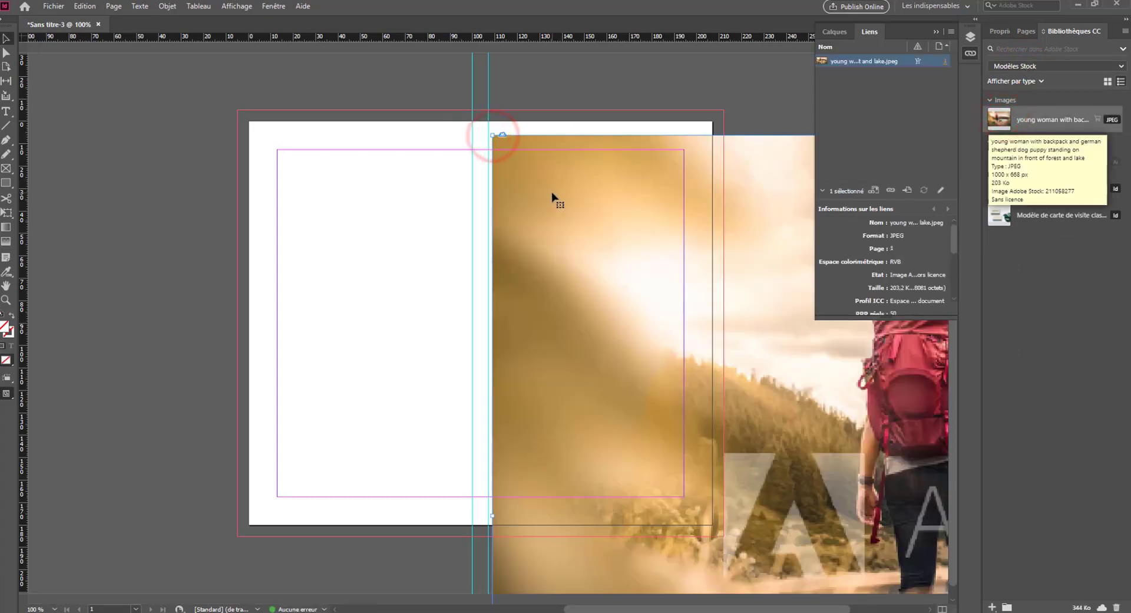
pyautogui.hotkey('ctrl', 'z')
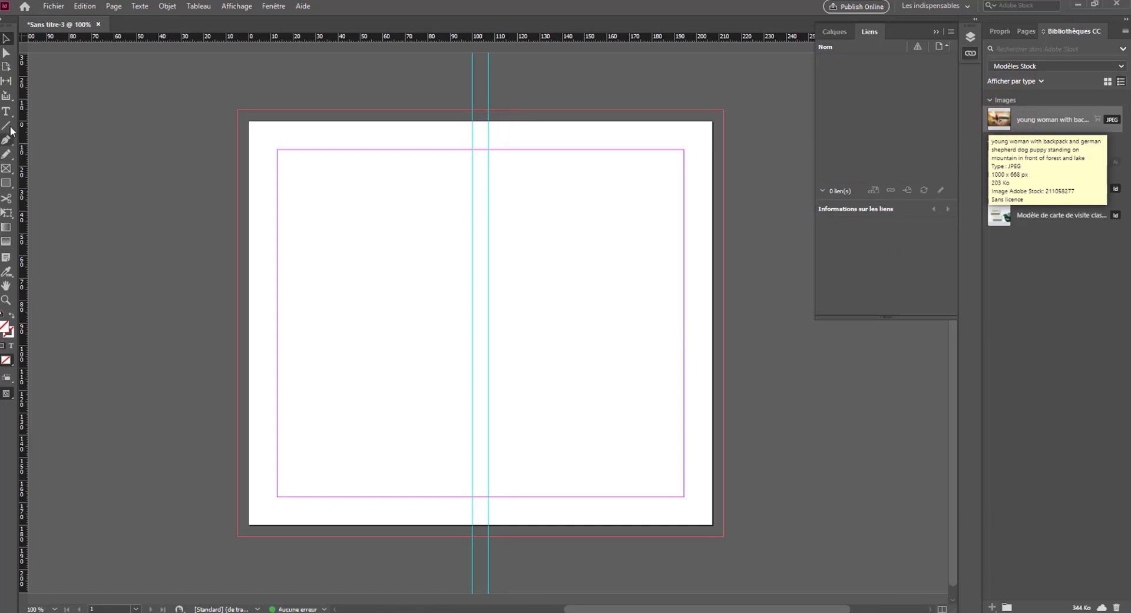
# Step: Draw a rectangular image frame from the second spine guide to the bleed and place the young woman with backpack photo in it
pyautogui.click(6, 168)
pyautogui.moveTo(488, 112); pyautogui.dragTo(722, 536)
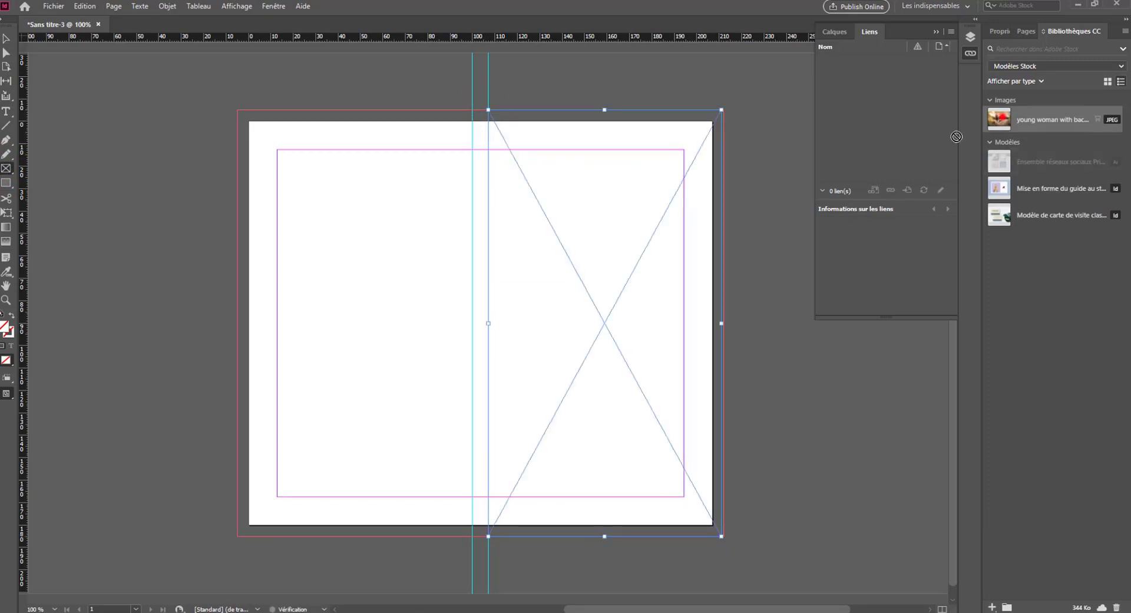
pyautogui.moveTo(956, 136); pyautogui.dragTo(595, 247)
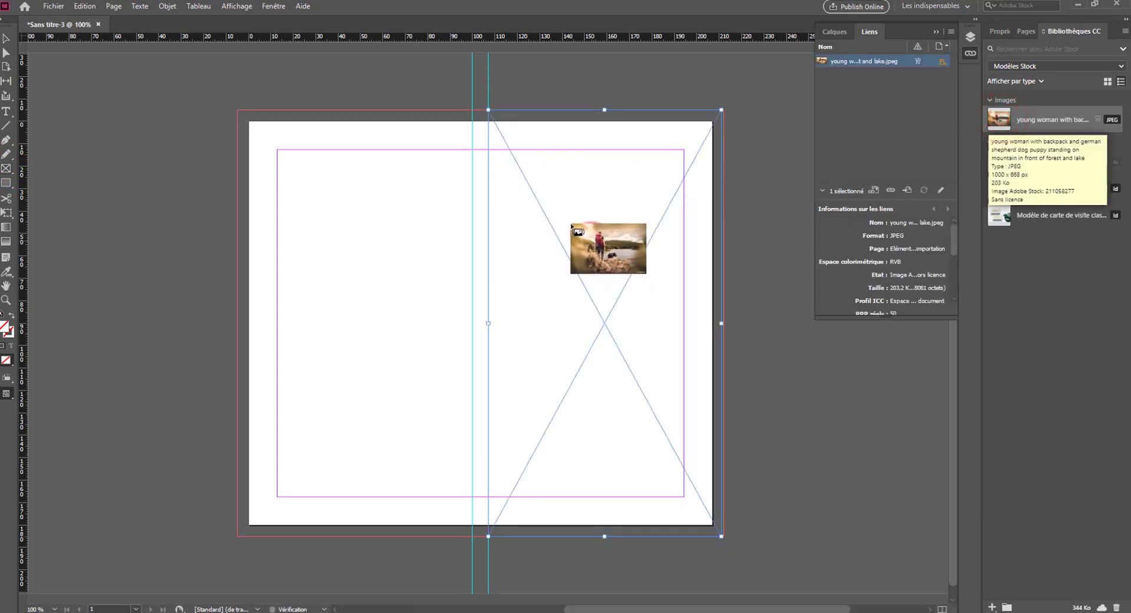
pyautogui.click(515, 201)
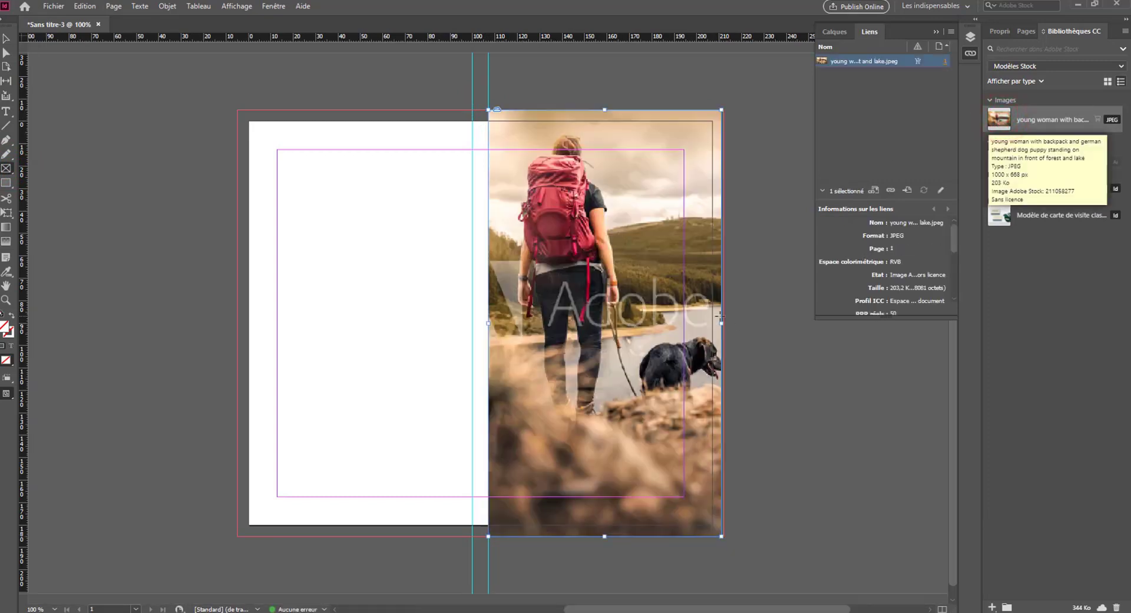
# Step: Extend the photo frame's outer edge to the bleed line and preview the cover without guides
pyautogui.click(6, 38)
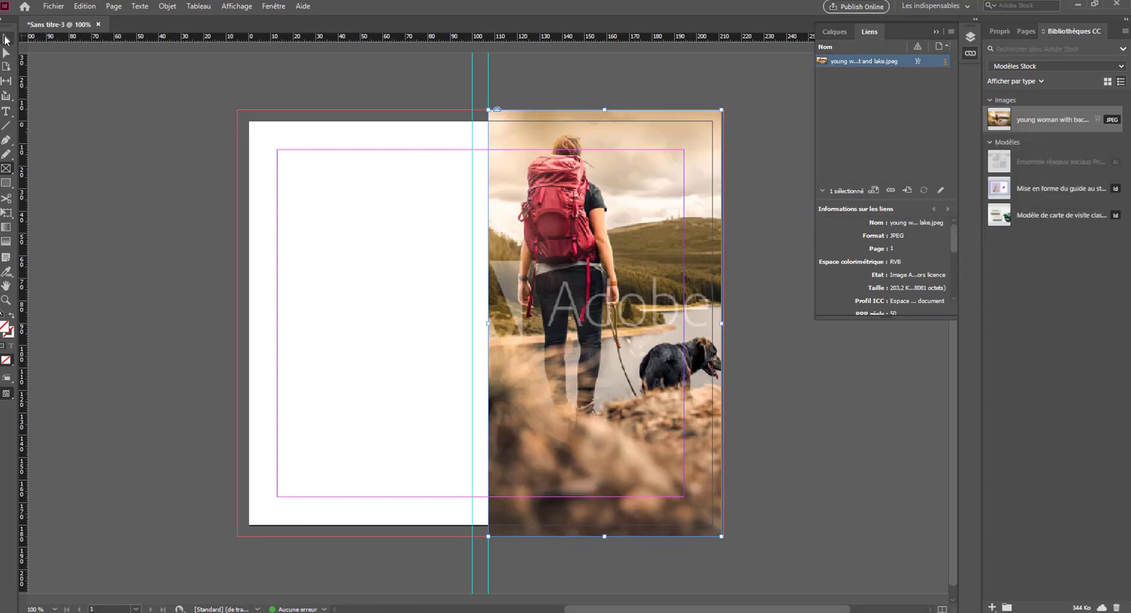
pyautogui.moveTo(719, 321); pyautogui.dragTo(722, 323)
pyautogui.click(777, 302)
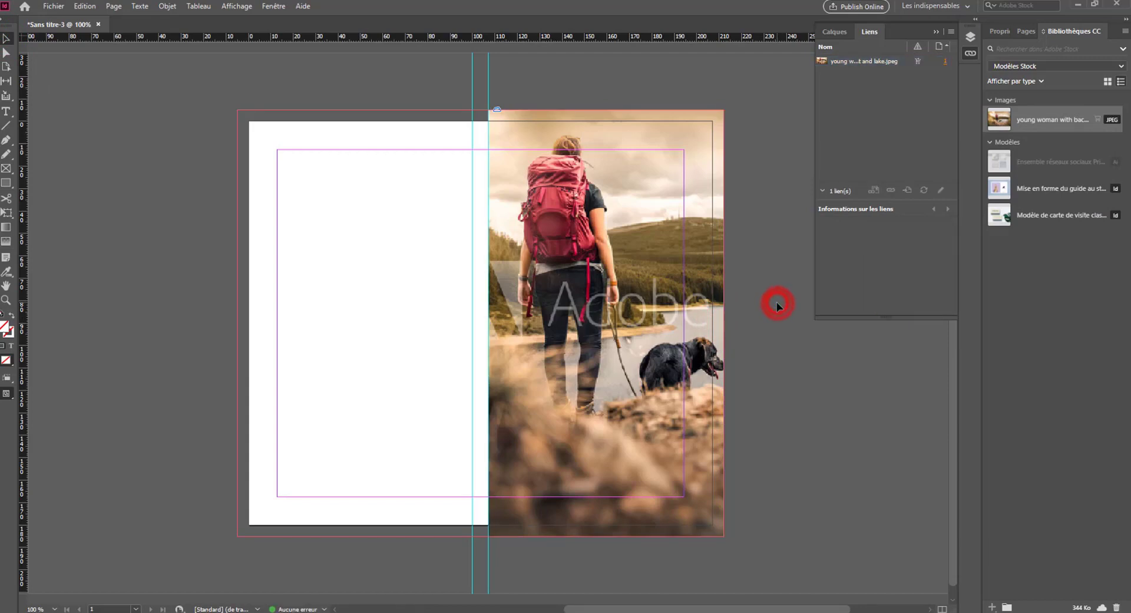
pyautogui.press('w')
pyautogui.click(819, 383)
pyautogui.press('w')
# Step: Create a text frame about 44 by 13 mm on the blank back cover containing "TITRE DE L'OUVRAGE"
pyautogui.click(6, 111)
pyautogui.moveTo(320, 422); pyautogui.dragTo(417, 451)
pyautogui.write('TIT')
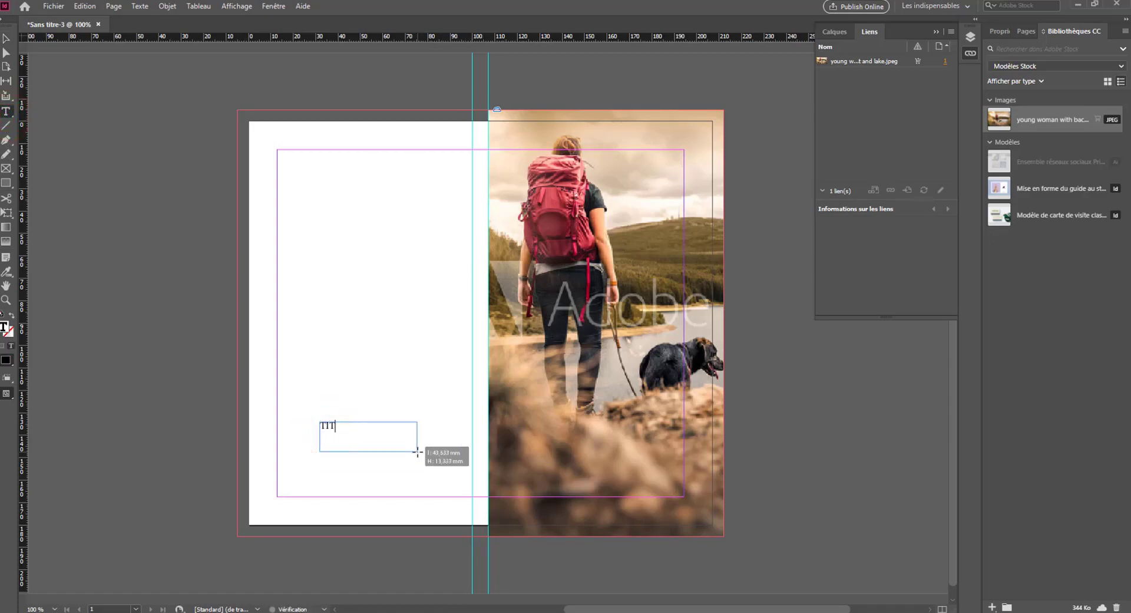
pyautogui.write("RE DE L'OUVRAGE")
# Step: Set the whole title text in Myriad Pro Bold with the [Papier] fill colour
pyautogui.hotkey('ctrl', 'a')
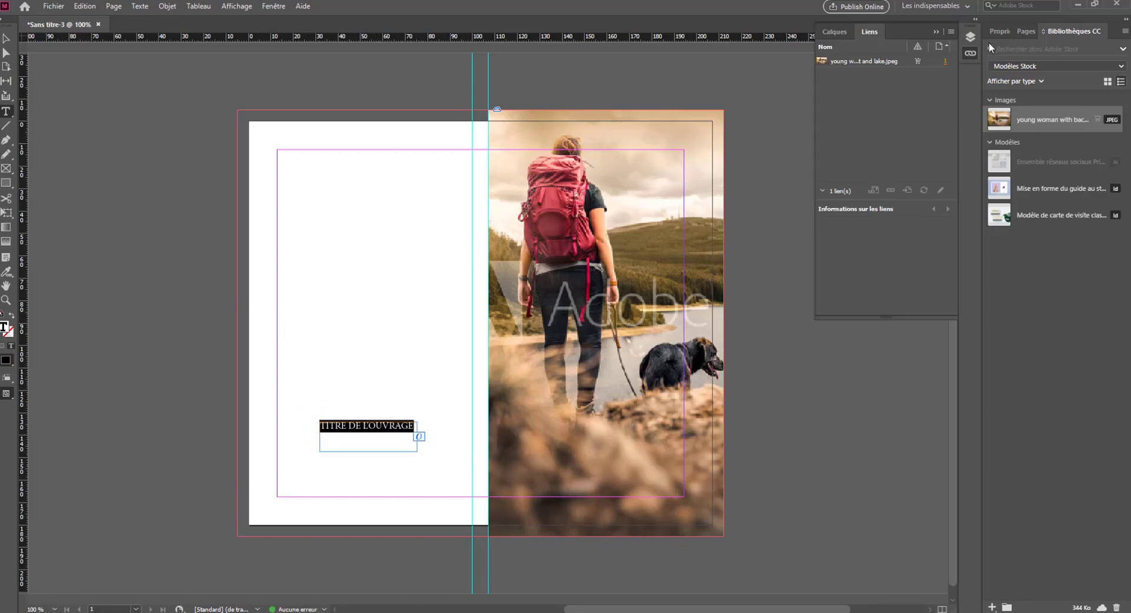
pyautogui.click(1000, 33)
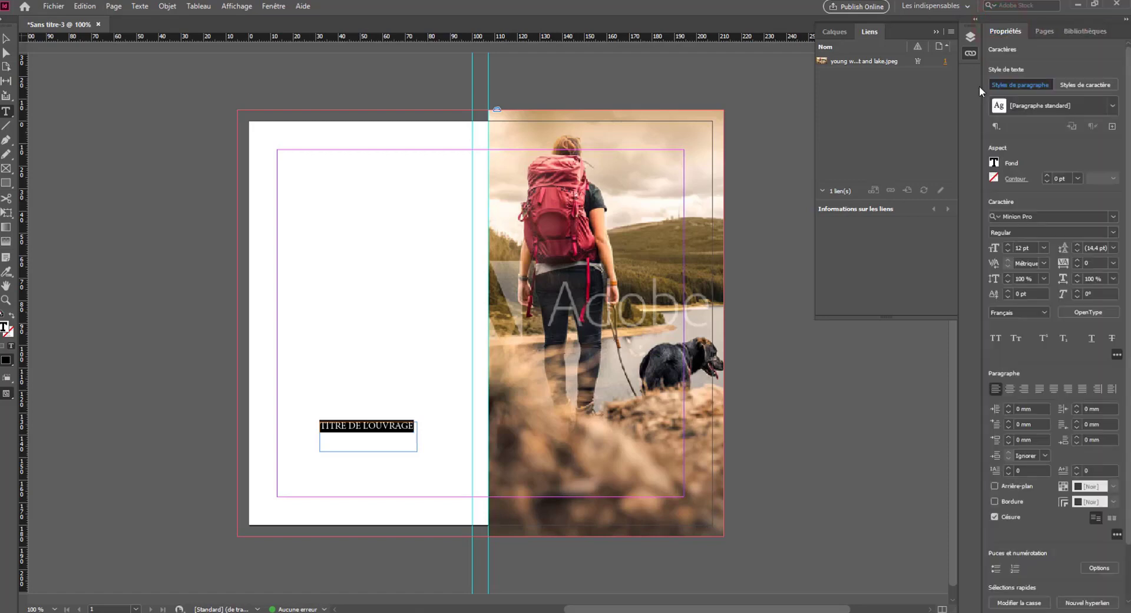
pyautogui.click(1031, 216)
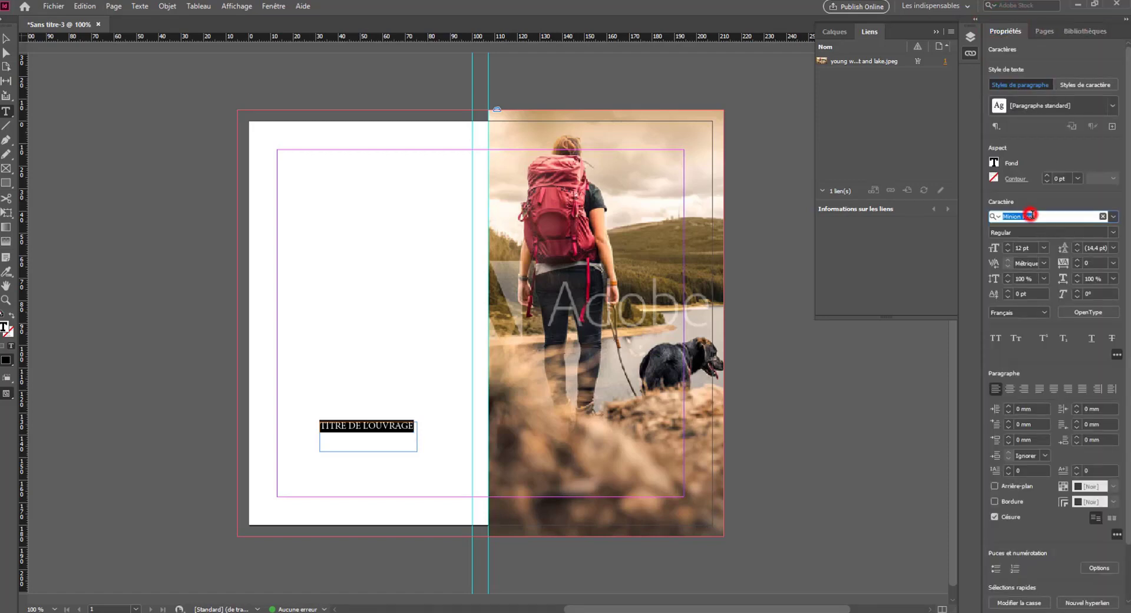
pyautogui.press('BackSpace')
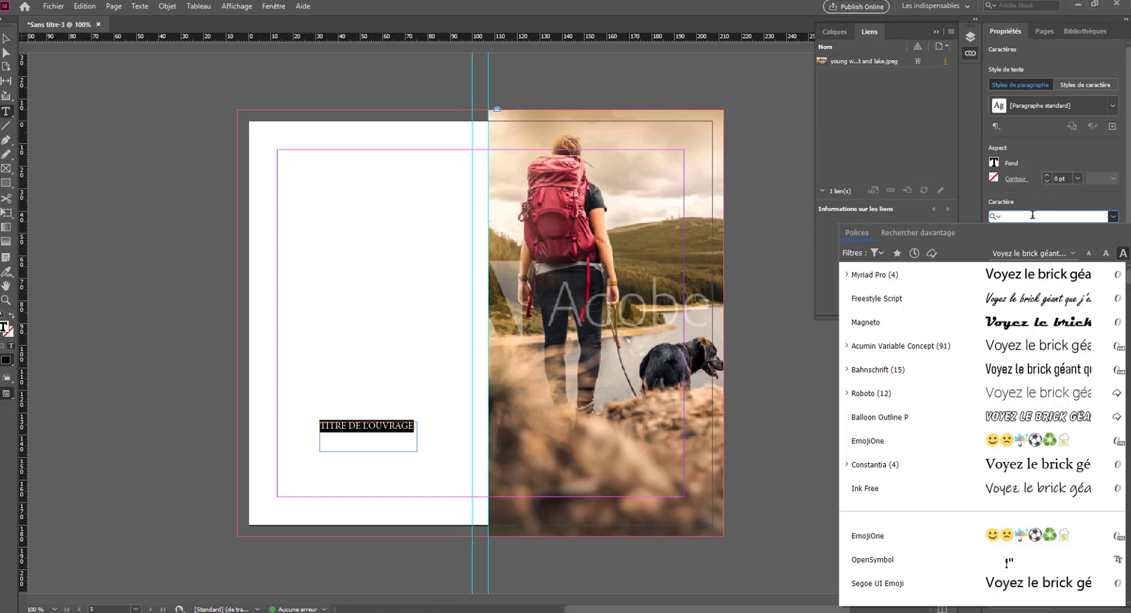
pyautogui.write('my')
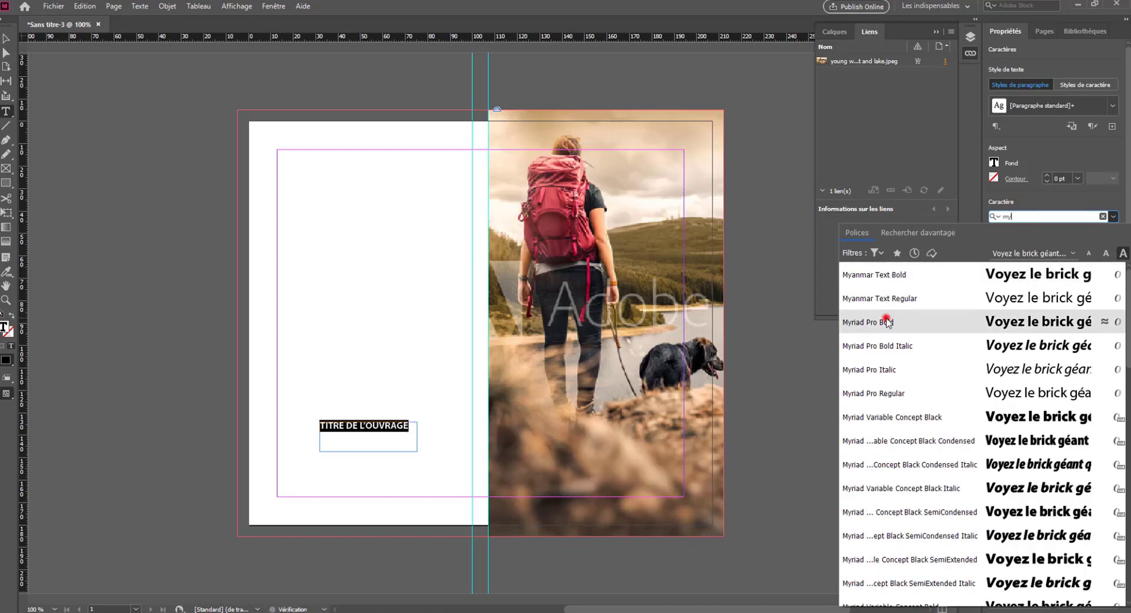
pyautogui.click(888, 322)
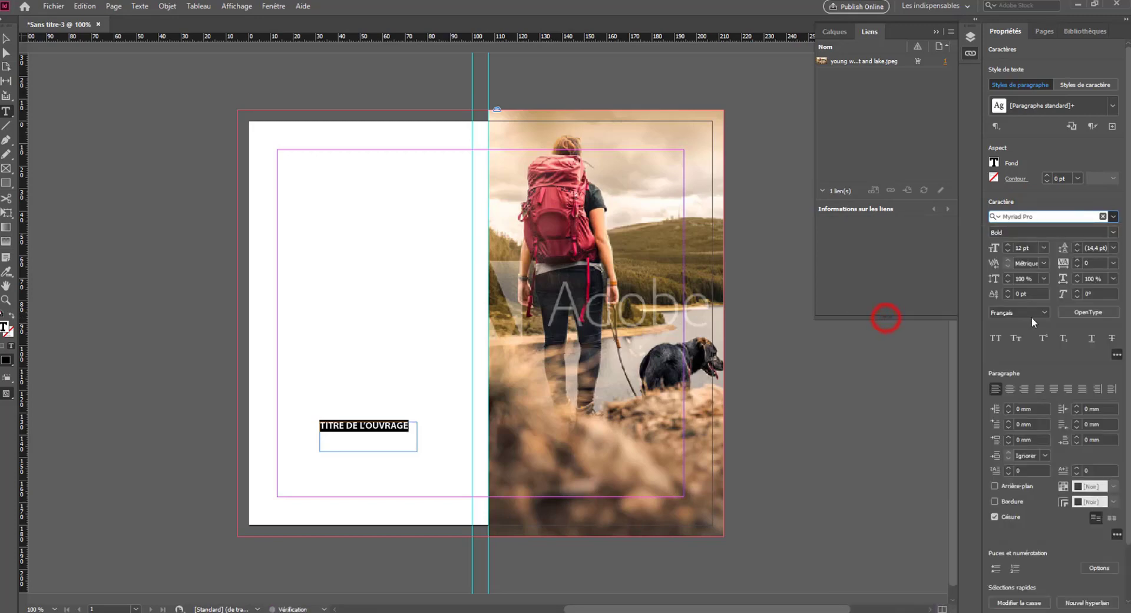
pyautogui.click(994, 163)
pyautogui.click(883, 265)
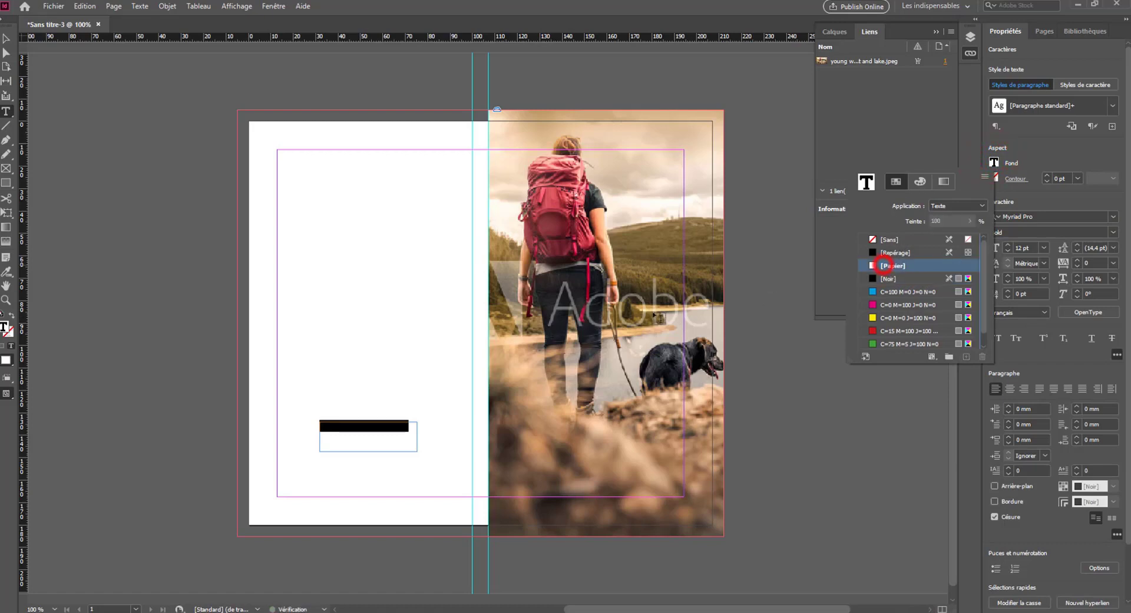
# Step: Fit the frame to the title, move it onto the lower front cover and enlarge the text to about 23 pt
pyautogui.click(11, 37)
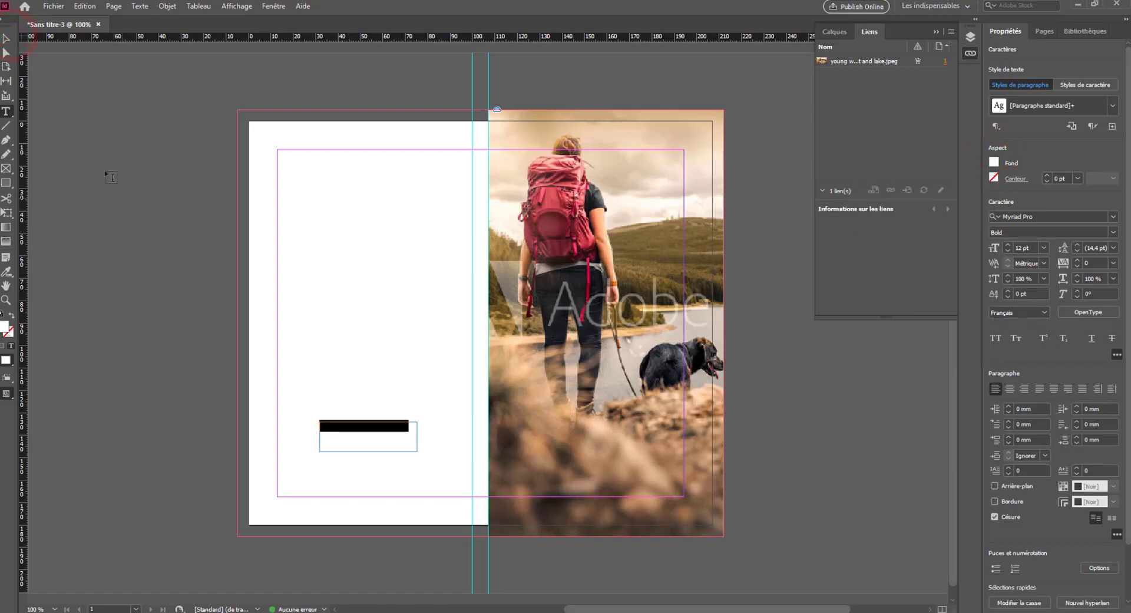
pyautogui.hotkey('ctrl', 'alt', 'c')
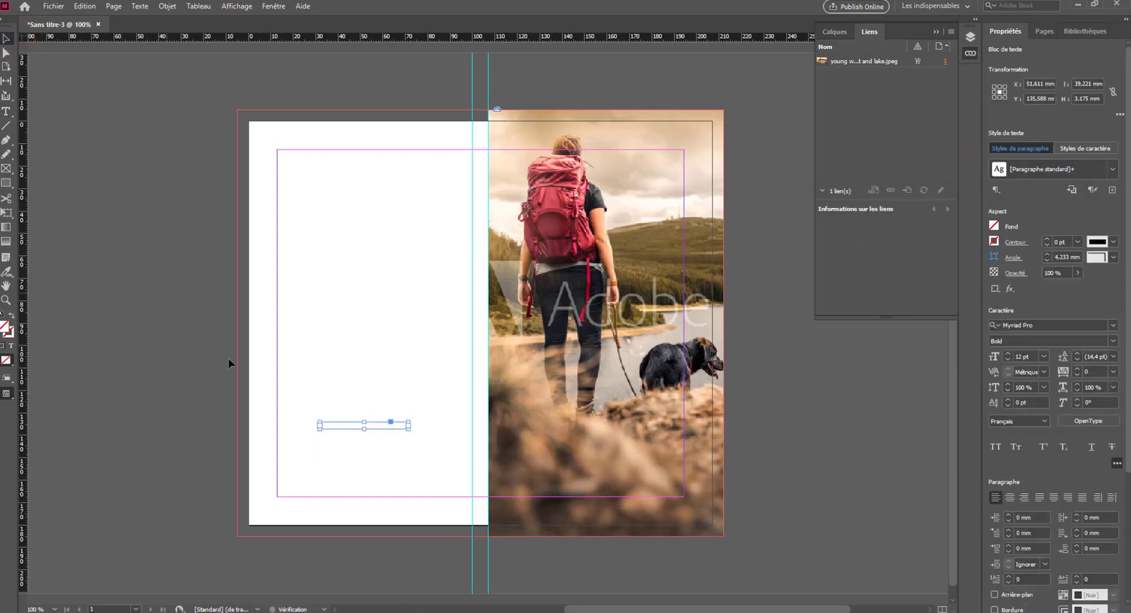
pyautogui.moveTo(346, 422); pyautogui.dragTo(576, 468)
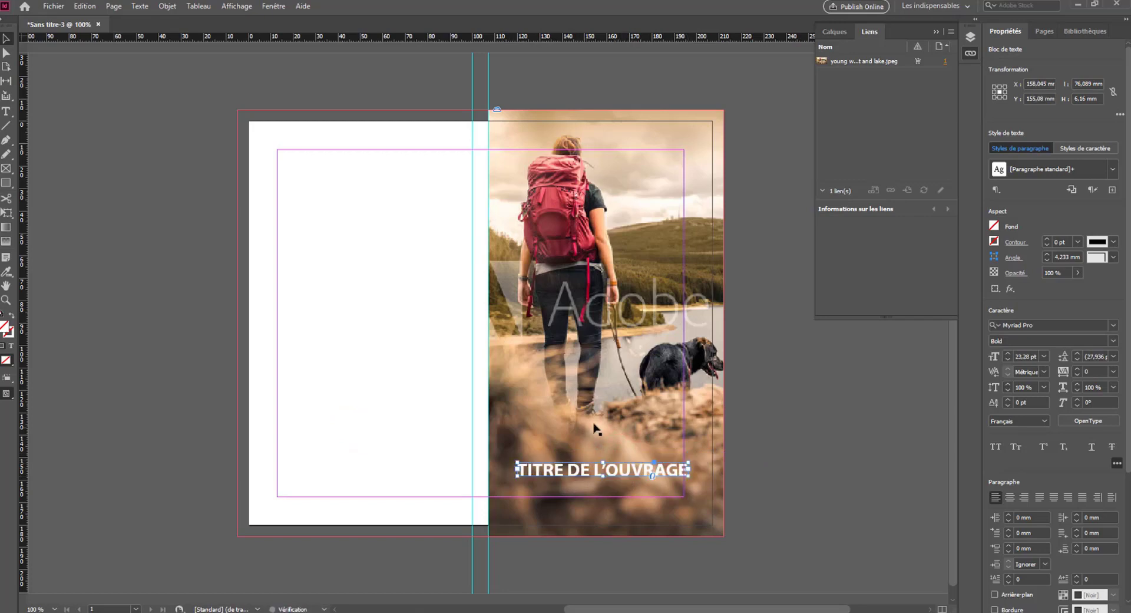
# Step: Select the title together with the cover photo and align their centres horizontally
pyautogui.click(603, 386)
pyautogui.click(639, 578)
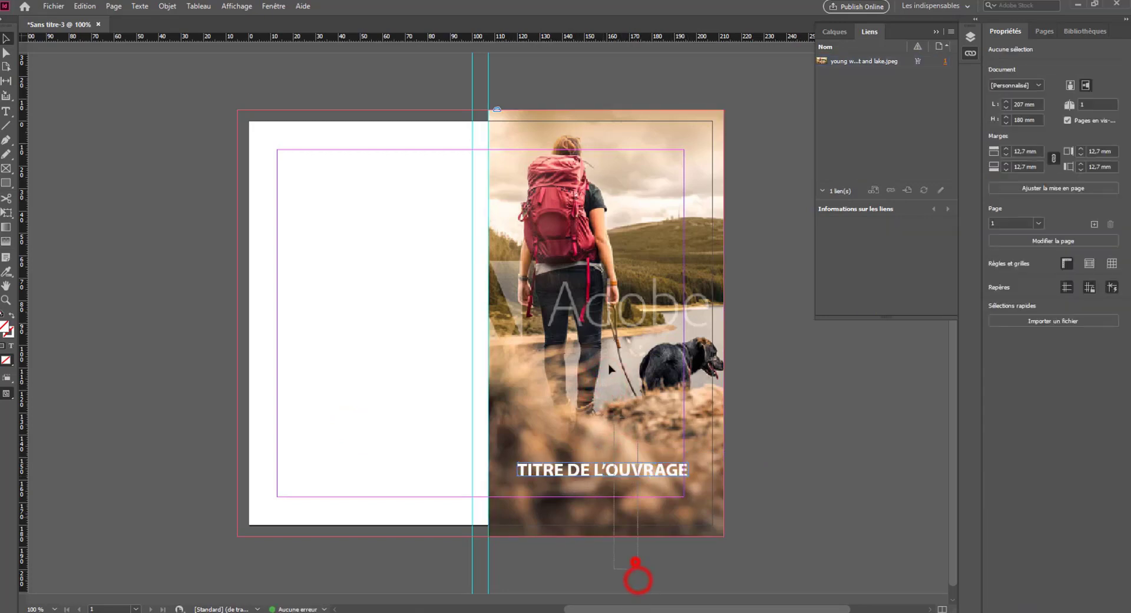
pyautogui.click(644, 320)
pyautogui.click(1036, 248)
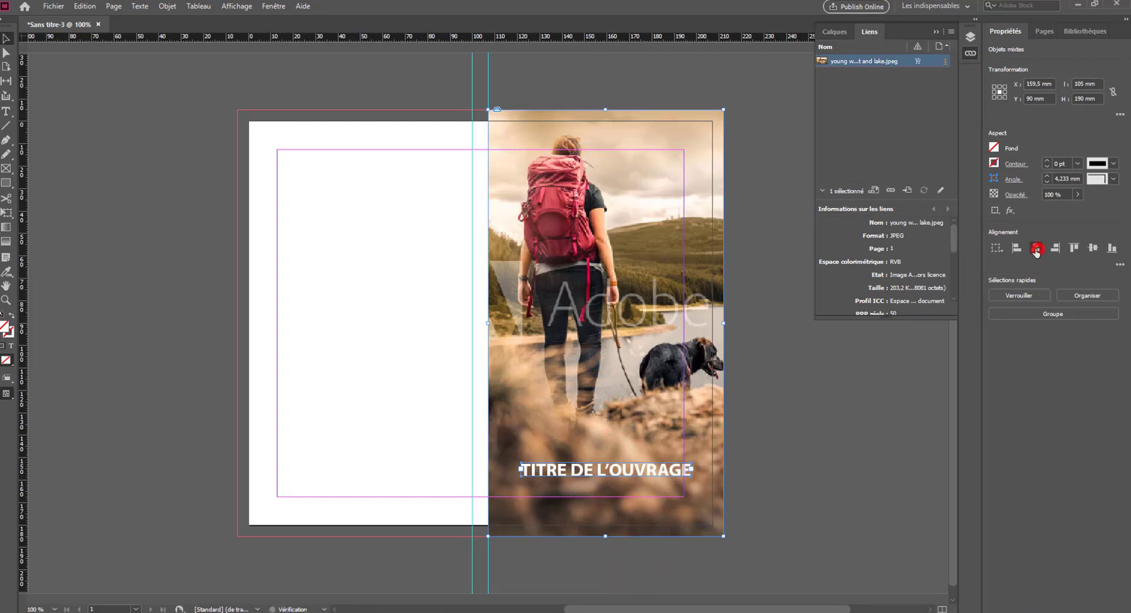
# Step: Deselect everything and preview the trimmed cover before returning to the normal view with guides
pyautogui.click(849, 454)
pyautogui.press('w')
pyautogui.click(813, 396)
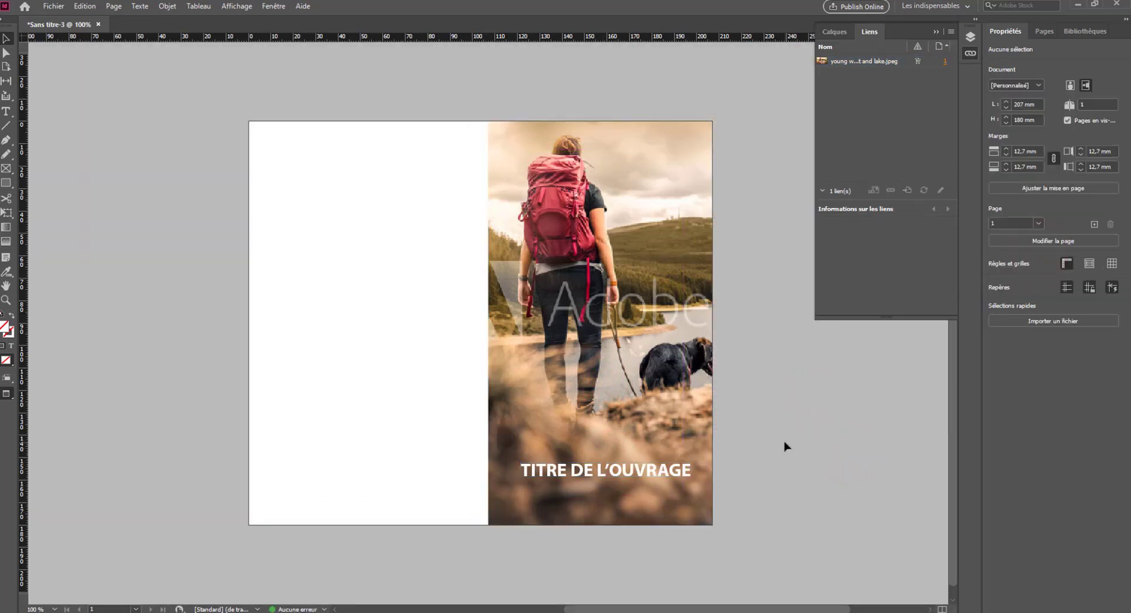
pyautogui.press('w')
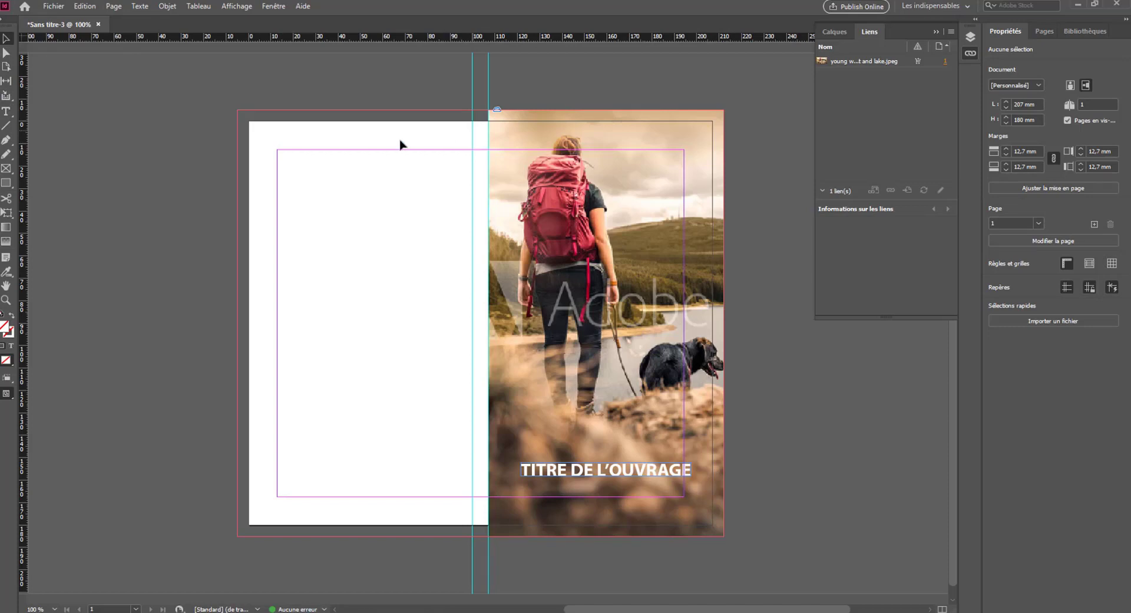
# Step: Draw a 7 × 190 mm rectangle over the spine, including the bleed, and fill it light blue with C=43, M=0, J=4, N=0
pyautogui.click(5, 185)
pyautogui.moveTo(473, 111); pyautogui.dragTo(483, 535)
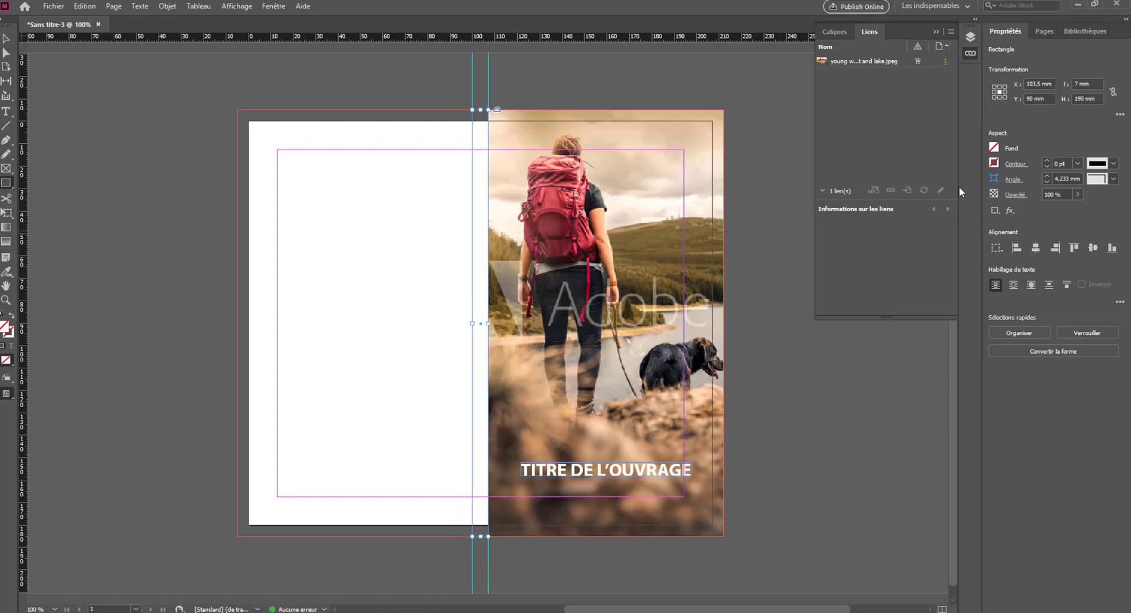
pyautogui.click(1010, 145)
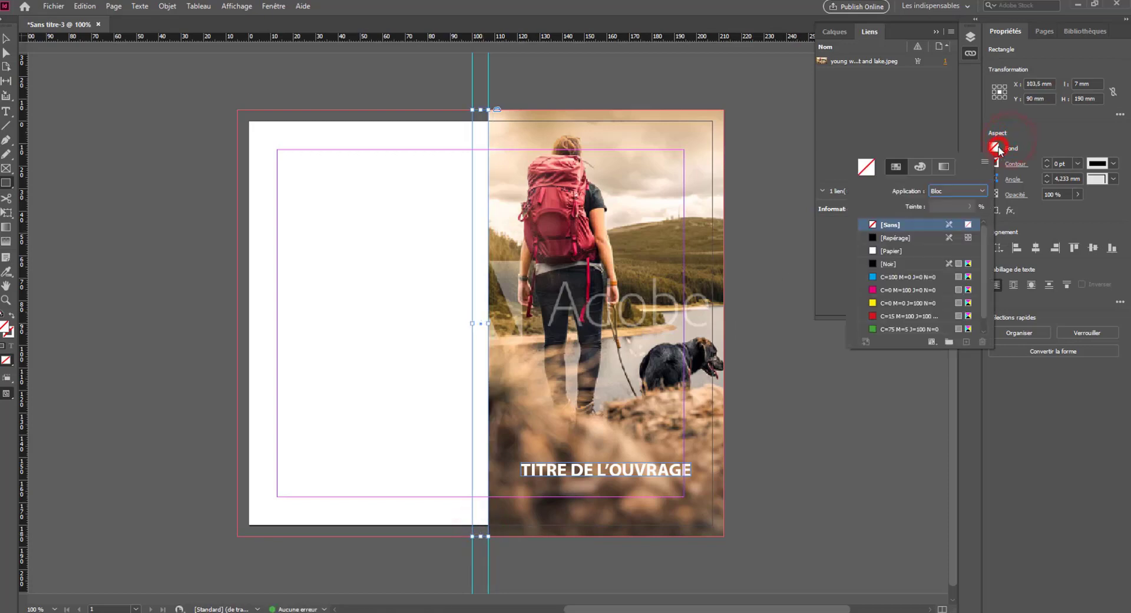
pyautogui.click(942, 166)
pyautogui.click(920, 166)
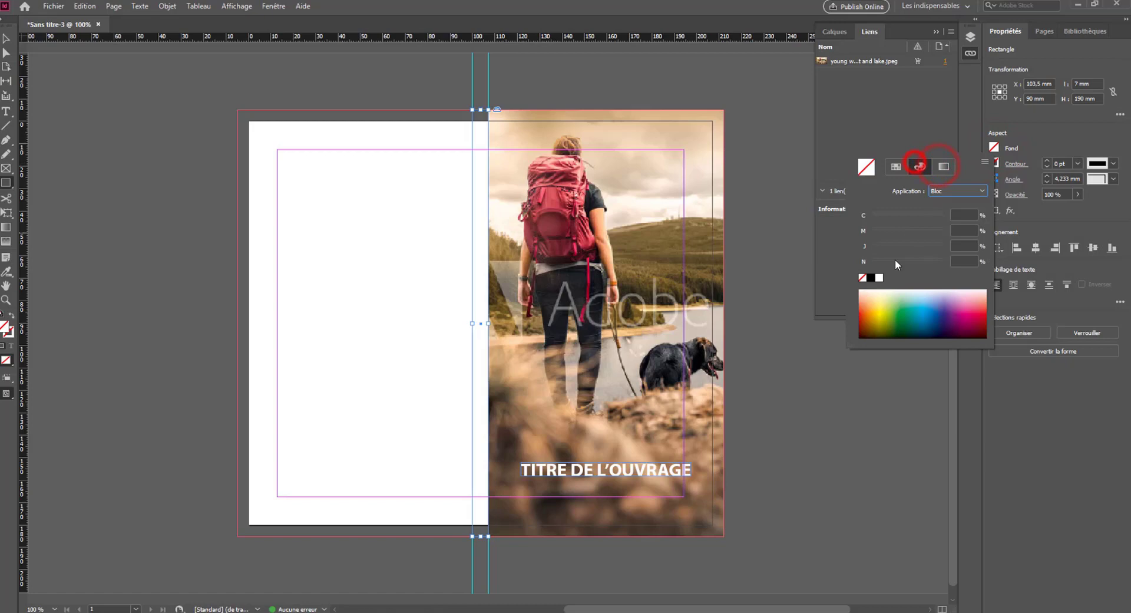
pyautogui.click(908, 303)
pyautogui.click(922, 302)
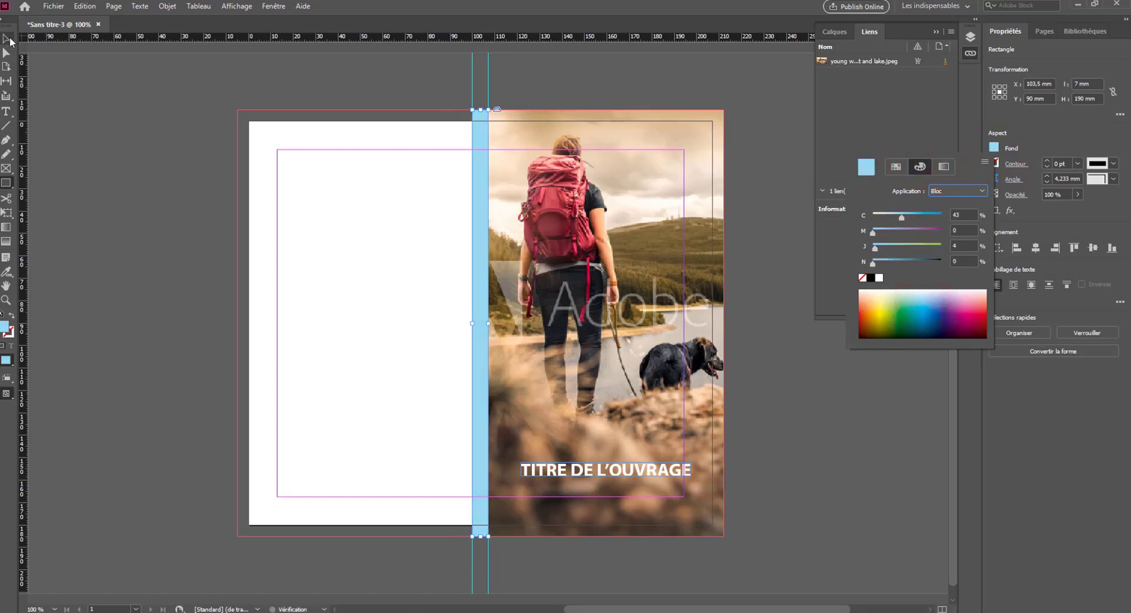
# Step: Deselect the spine rectangle and preview the trimmed cover without guides
pyautogui.press('Escape')
pyautogui.press('m')
pyautogui.click(171, 144)
pyautogui.write('w')
pyautogui.click(619, 318)
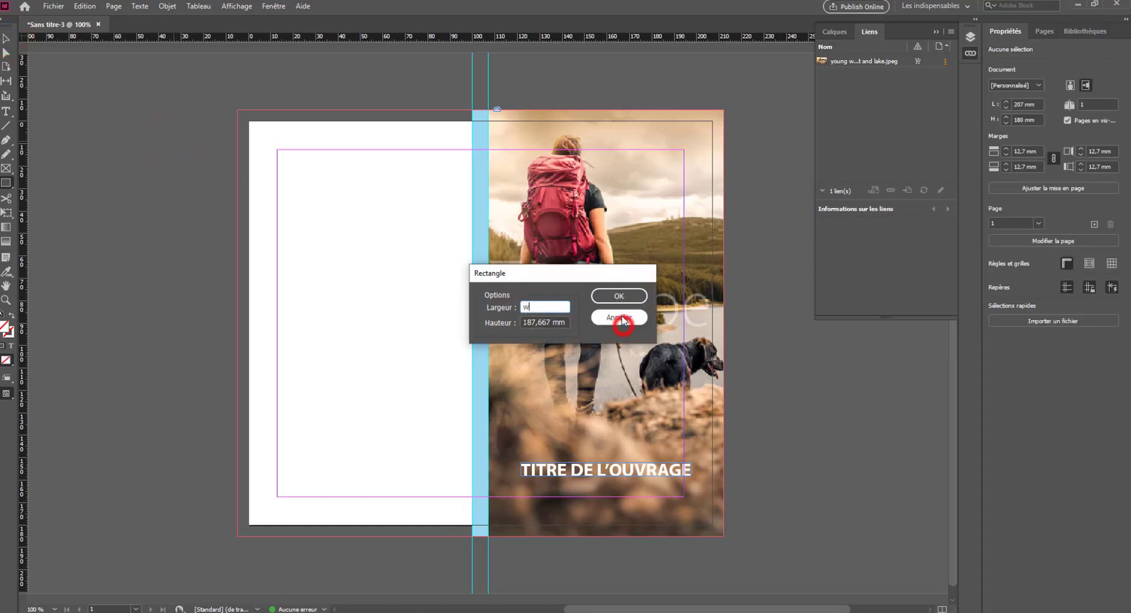
pyautogui.press('w')
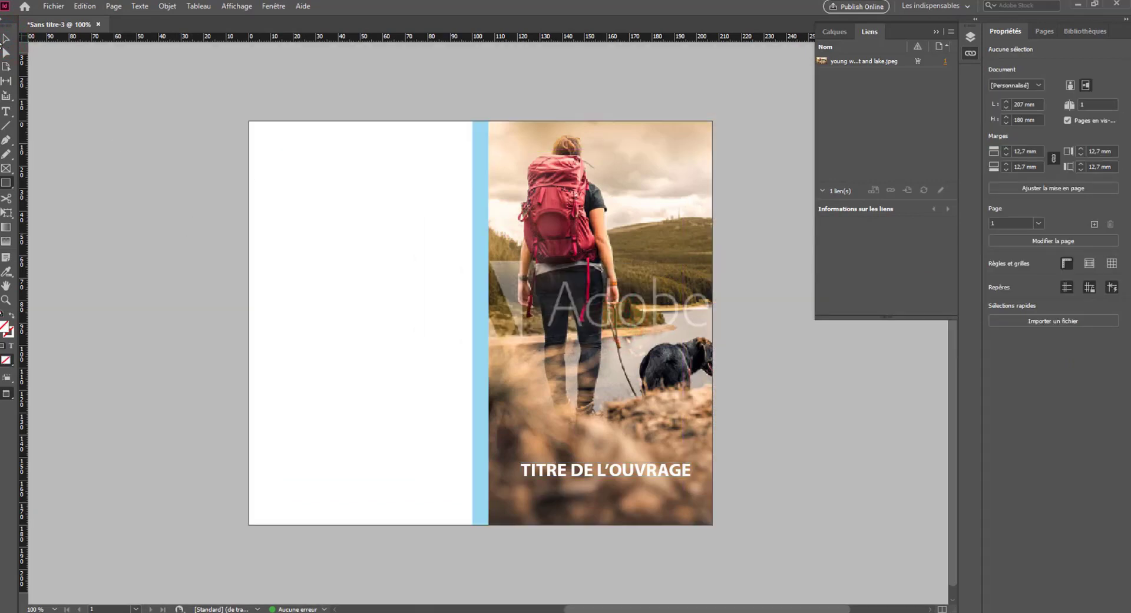
# Step: Create a second layer and move the blue spine rectangle from Calque 1 onto it
pyautogui.click(177, 139)
pyautogui.click(475, 275)
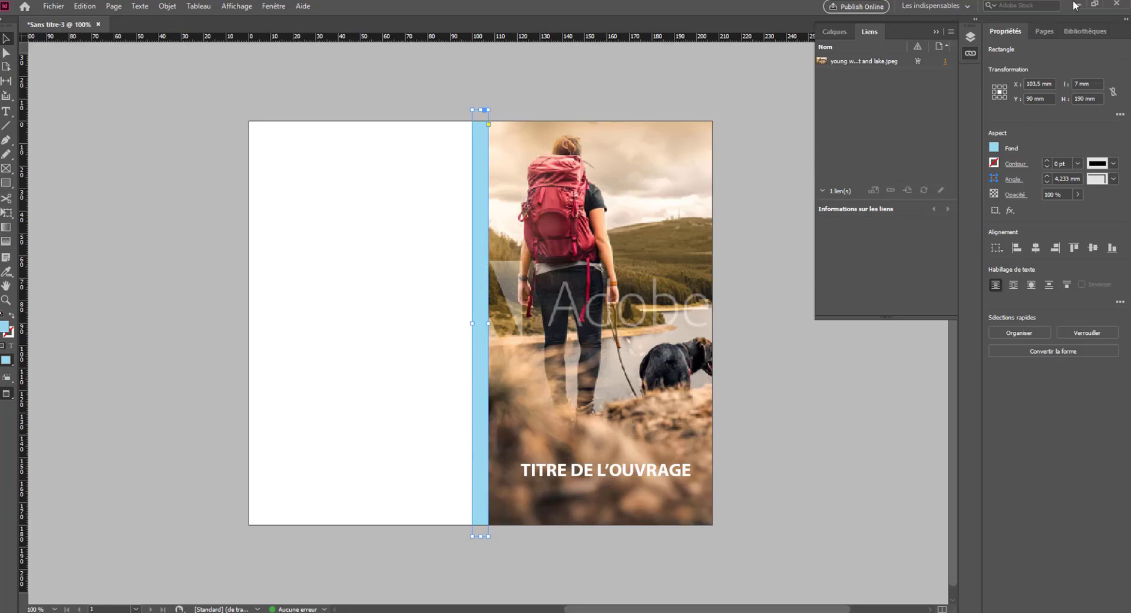
pyautogui.click(971, 36)
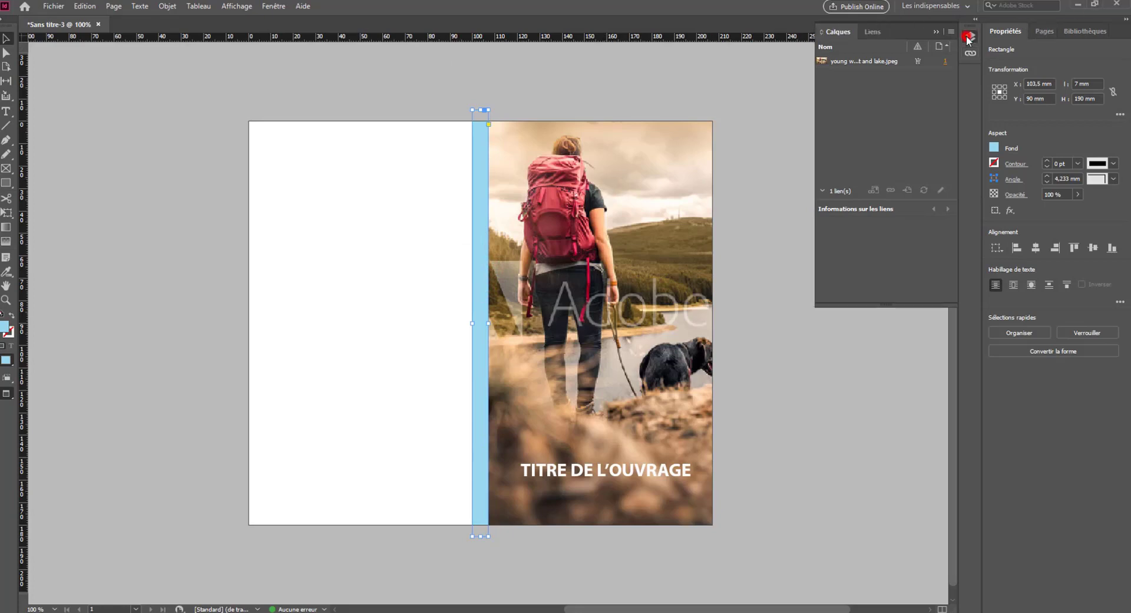
pyautogui.click(924, 295)
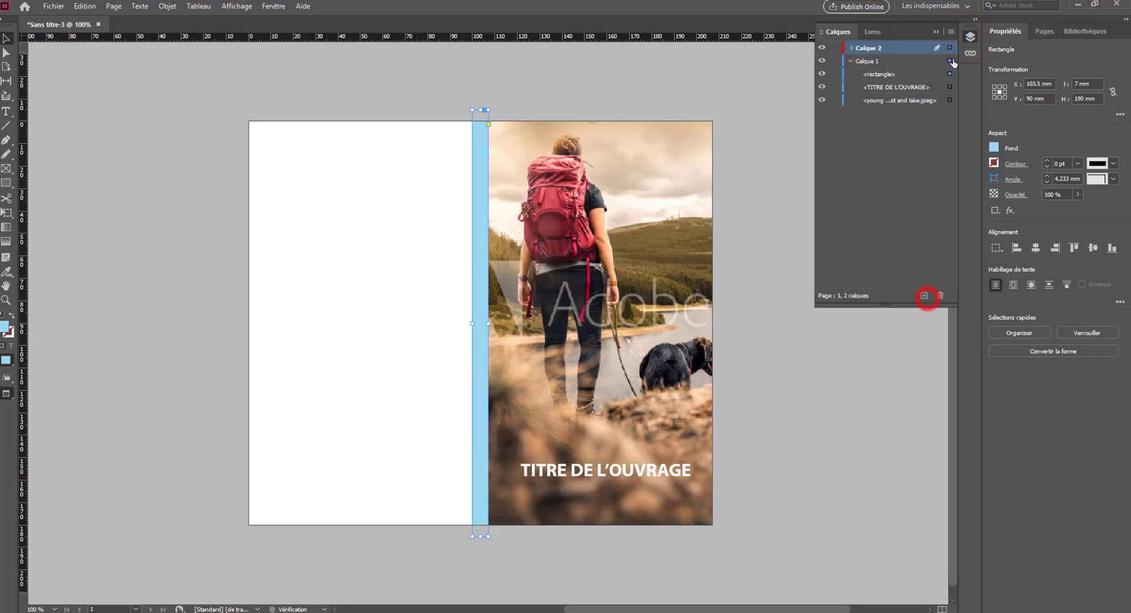
pyautogui.moveTo(951, 49); pyautogui.dragTo(954, 52)
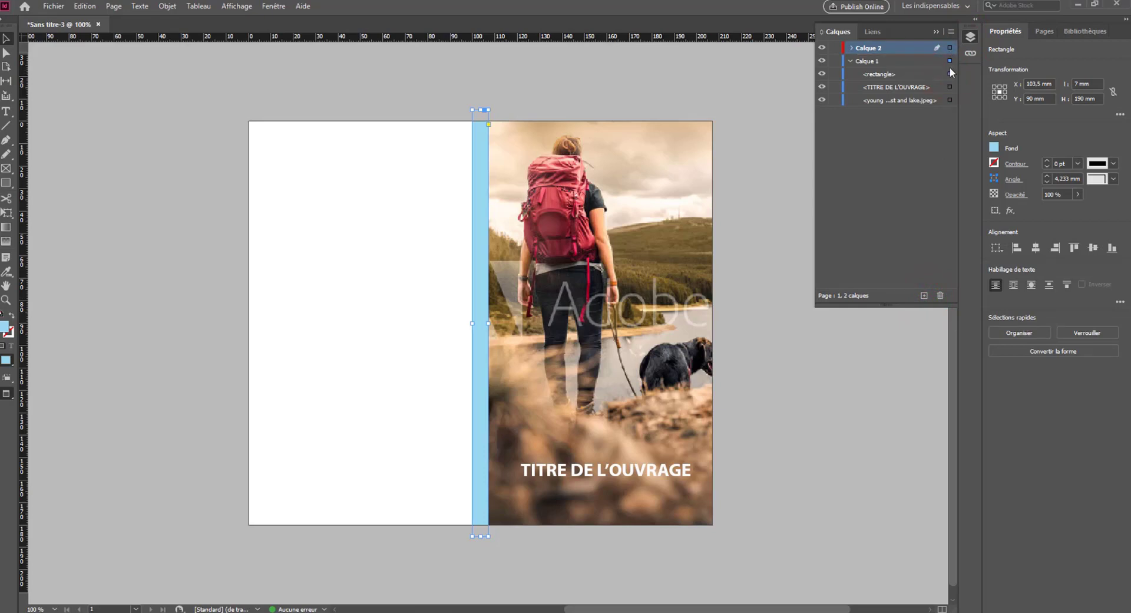
pyautogui.moveTo(883, 50); pyautogui.dragTo(872, 50)
# Step: Rename the spine's layer as tranche and the layer with the title and photo as couv
pyautogui.doubleClick(868, 48)
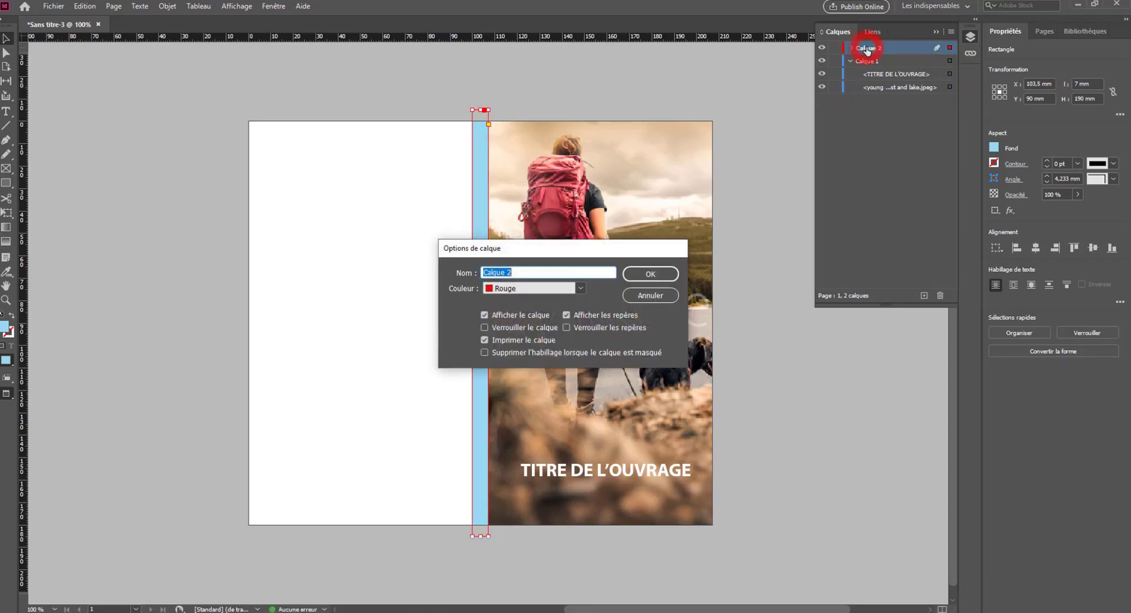
pyautogui.write('tianche')
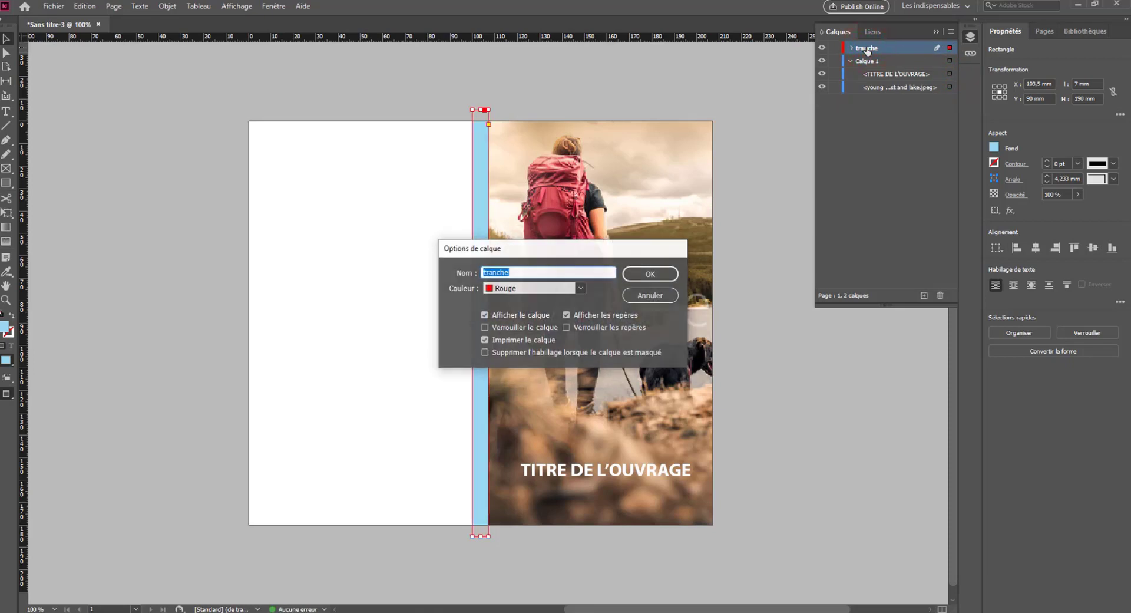
pyautogui.press('Return')
pyautogui.click(893, 74)
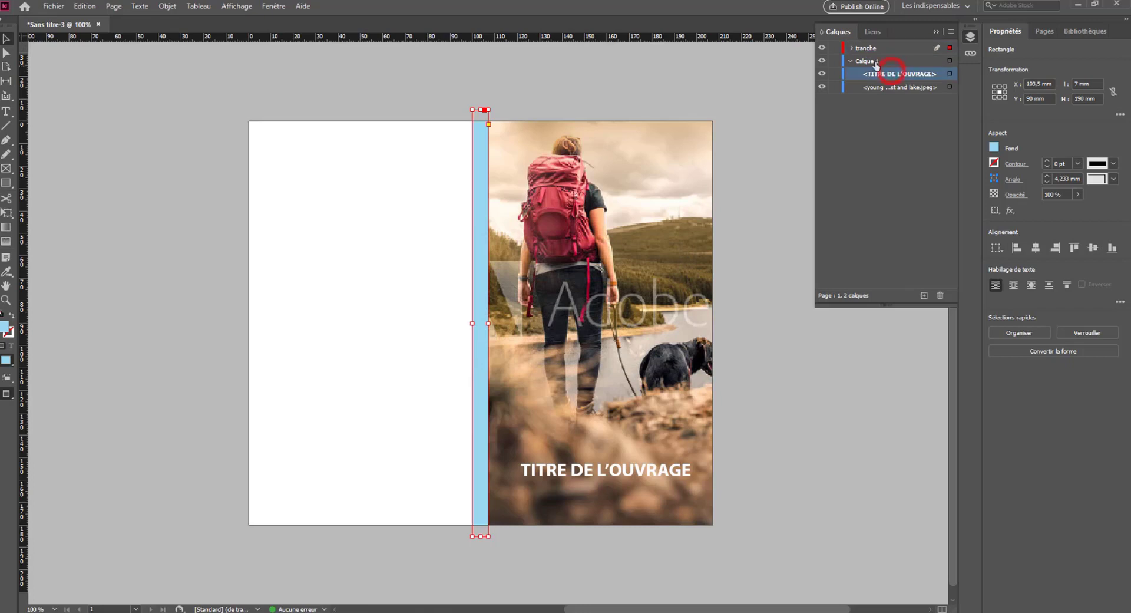
pyautogui.doubleClick(875, 62)
pyautogui.write('couv')
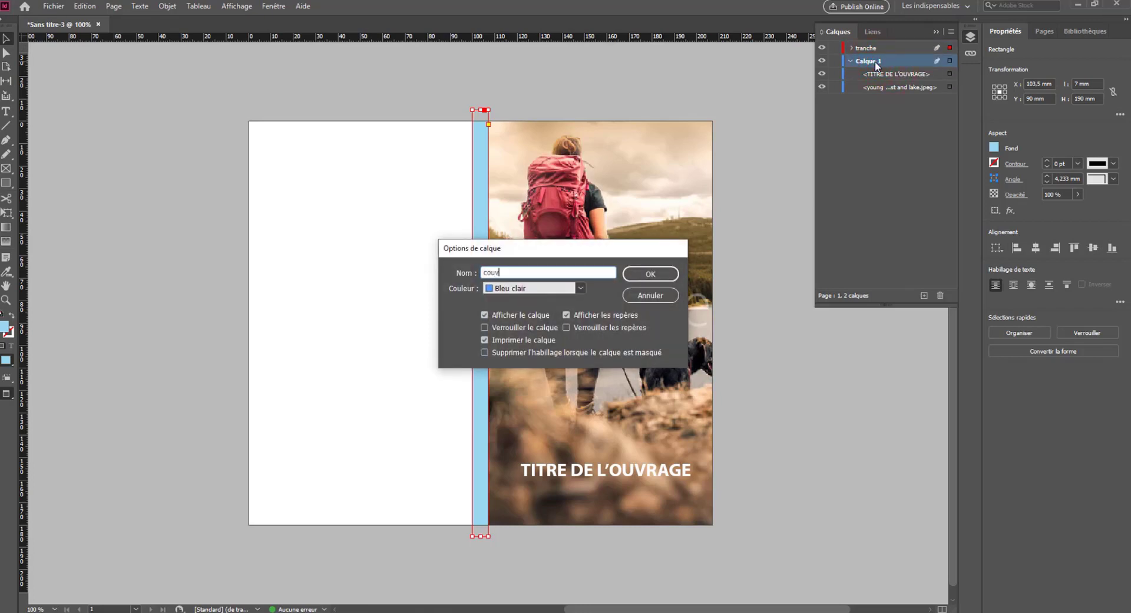
pyautogui.press('Return')
pyautogui.click(851, 60)
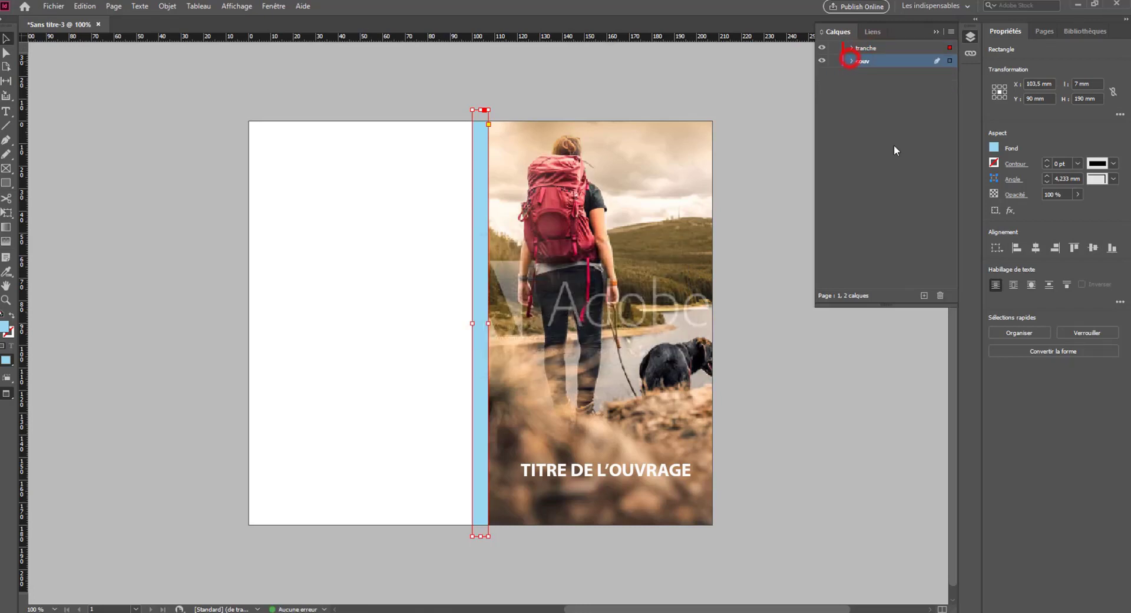
# Step: Add a third layer named 4eme couv for the back cover and deselect the spine rectangle
pyautogui.click(924, 295)
pyautogui.click(875, 61)
pyautogui.doubleClick(876, 62)
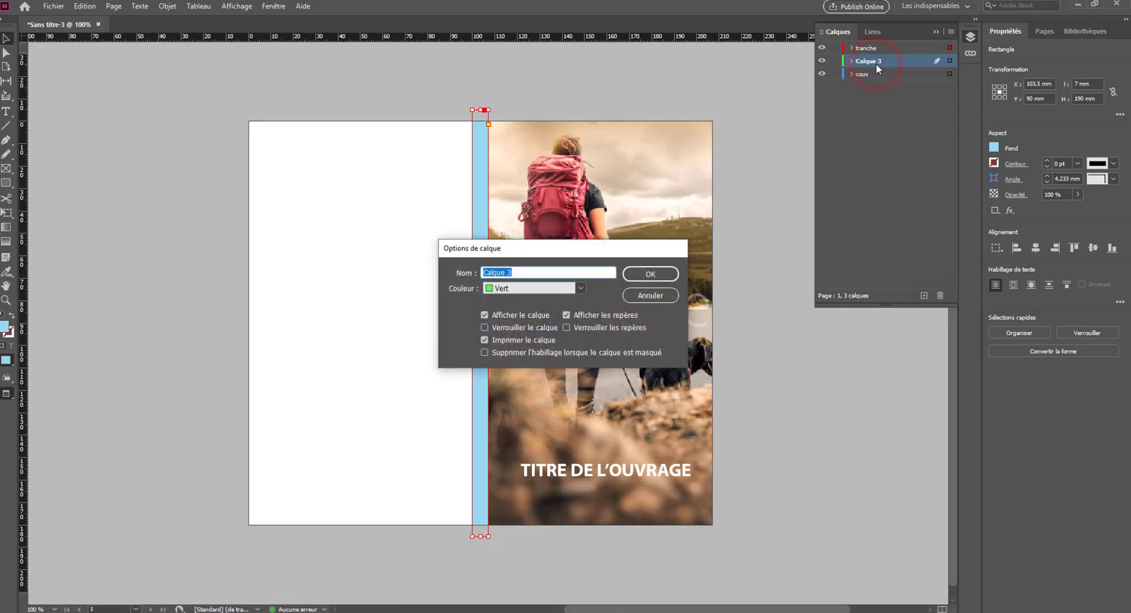
pyautogui.write('4eme couv')
pyautogui.press('Return')
pyautogui.click(533, 94)
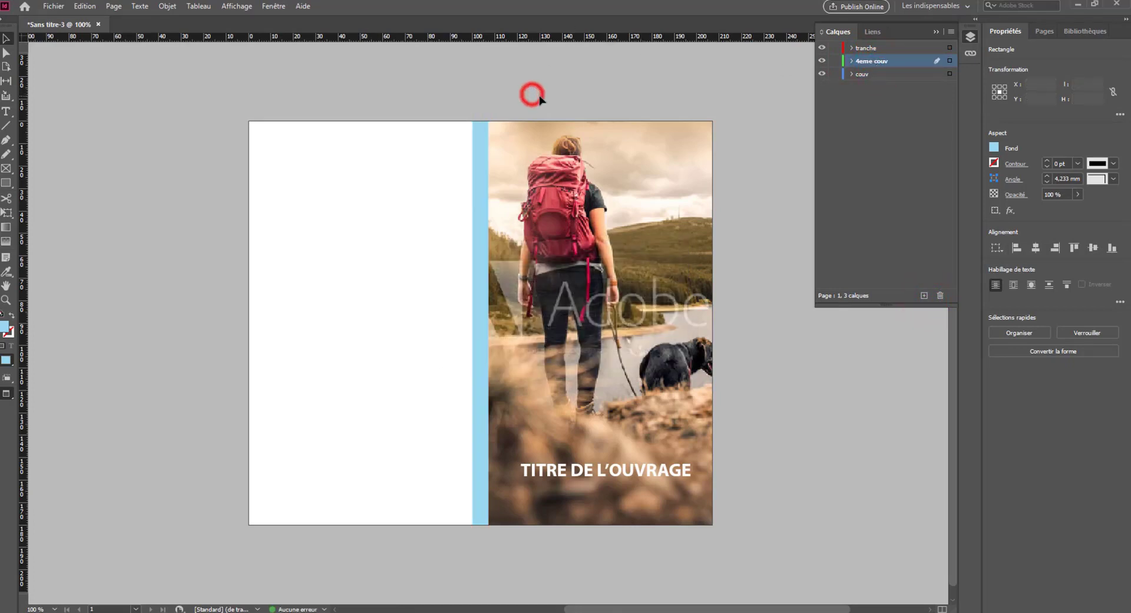
# Step: Draw a text frame about 76 × 20 mm on the upper back cover and place the text cursor in it
pyautogui.click(6, 39)
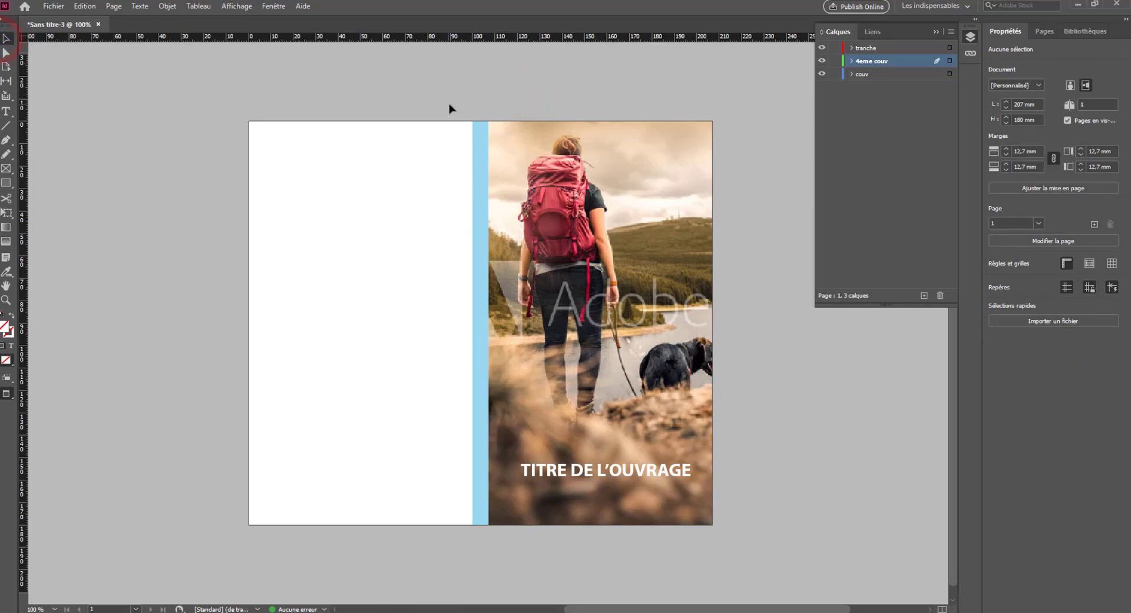
pyautogui.click(6, 111)
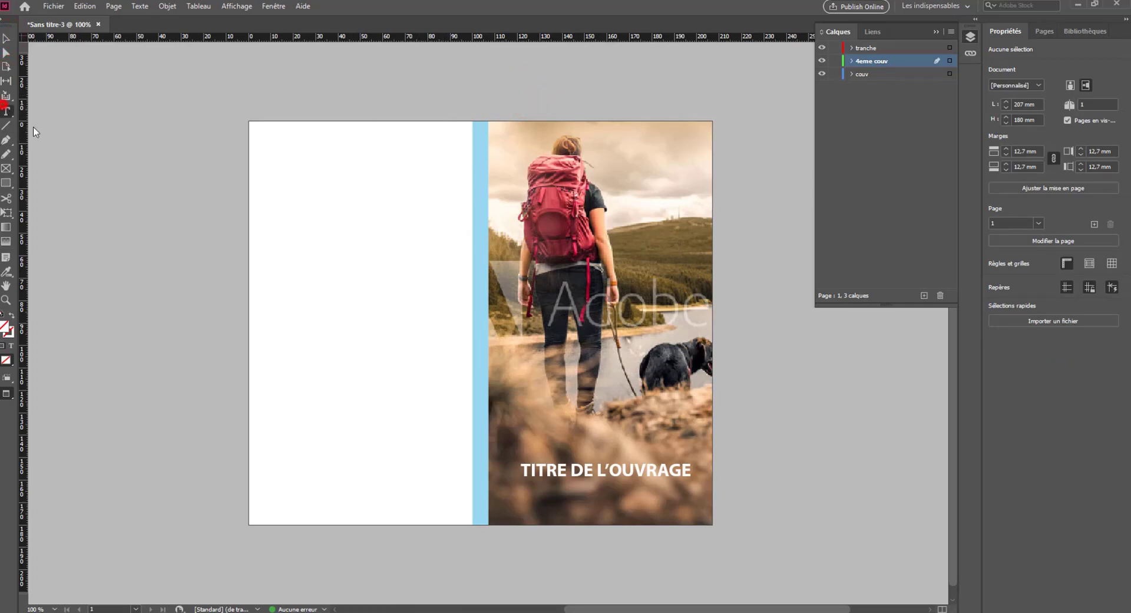
pyautogui.moveTo(255, 179); pyautogui.dragTo(428, 221)
pyautogui.click(302, 200)
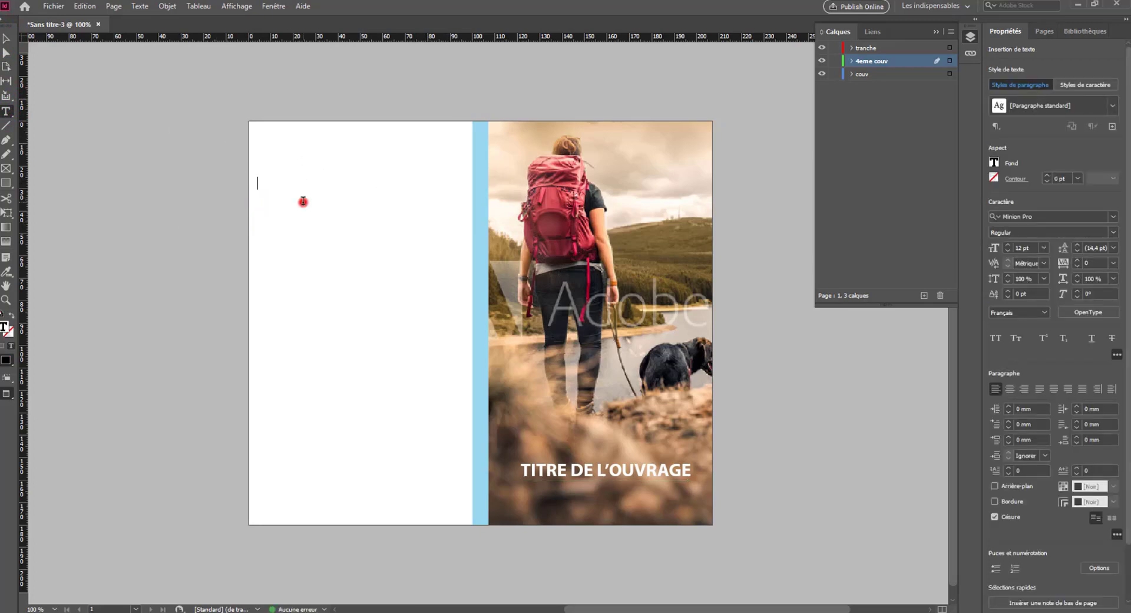
pyautogui.click(277, 184)
pyautogui.click(272, 190)
pyautogui.click(262, 179)
pyautogui.click(300, 189)
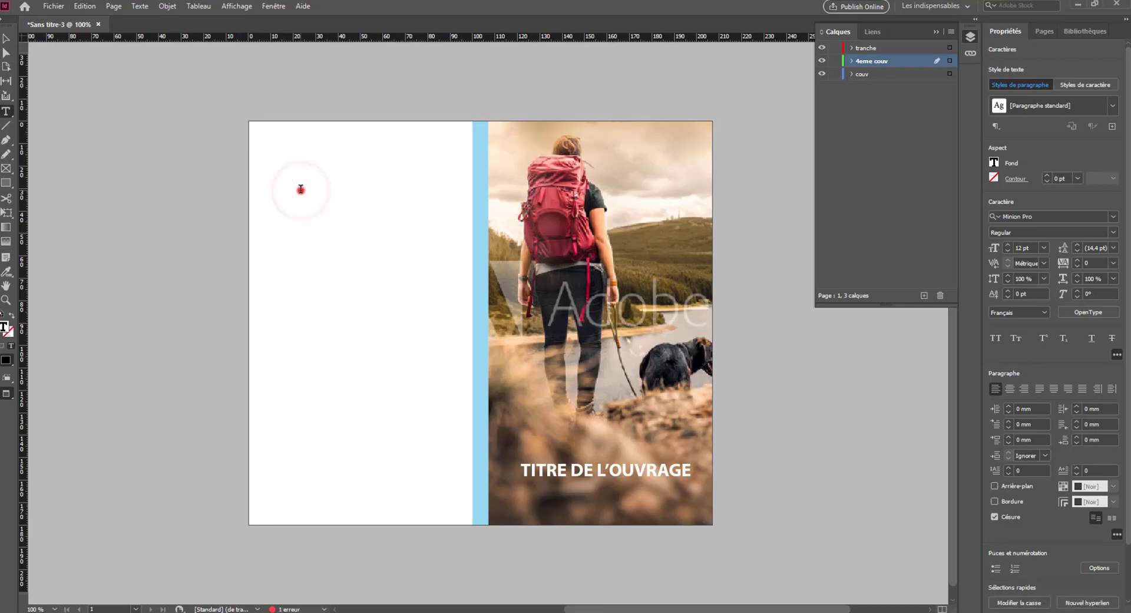
# Step: Return to the normal view with guides and try the [Noir] fill on the back cover frame's text
pyautogui.press('Escape')
pyautogui.press('w')
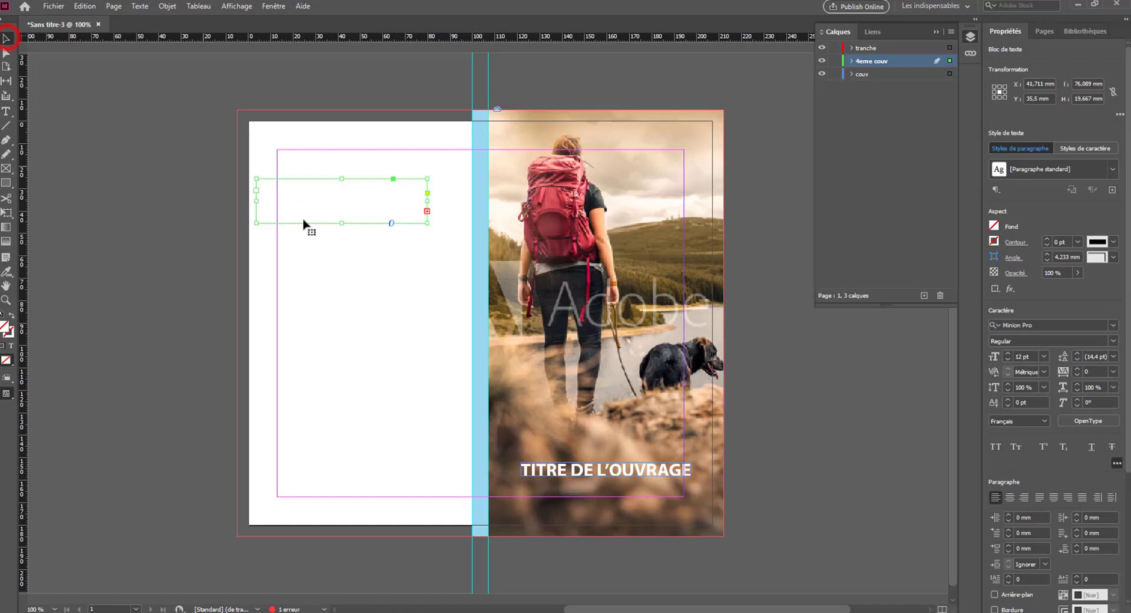
pyautogui.doubleClick(384, 204)
pyautogui.click(998, 162)
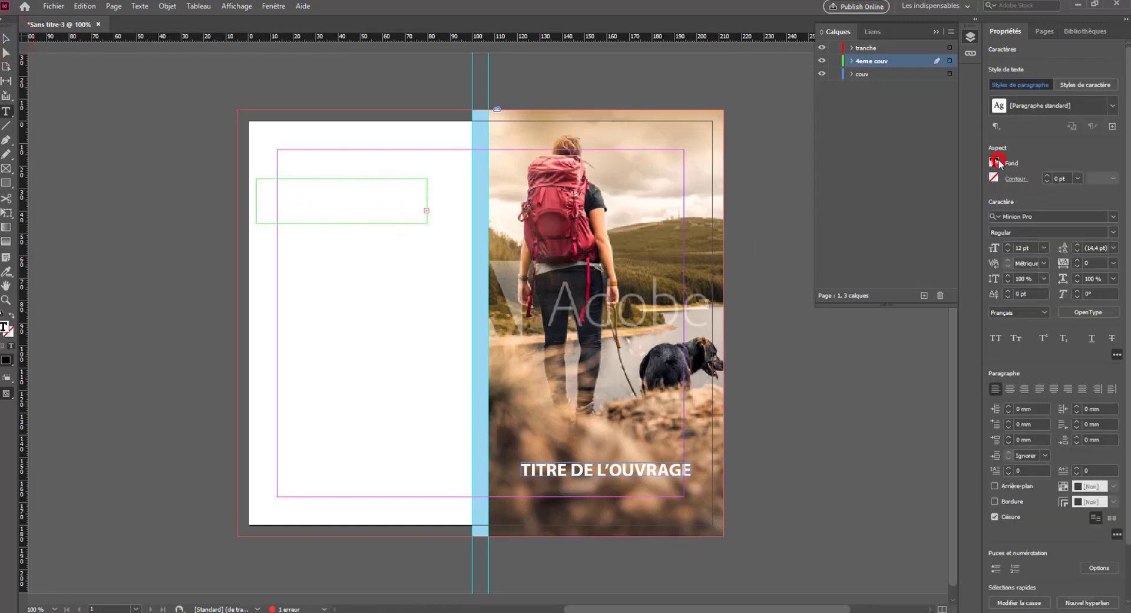
pyautogui.click(865, 181)
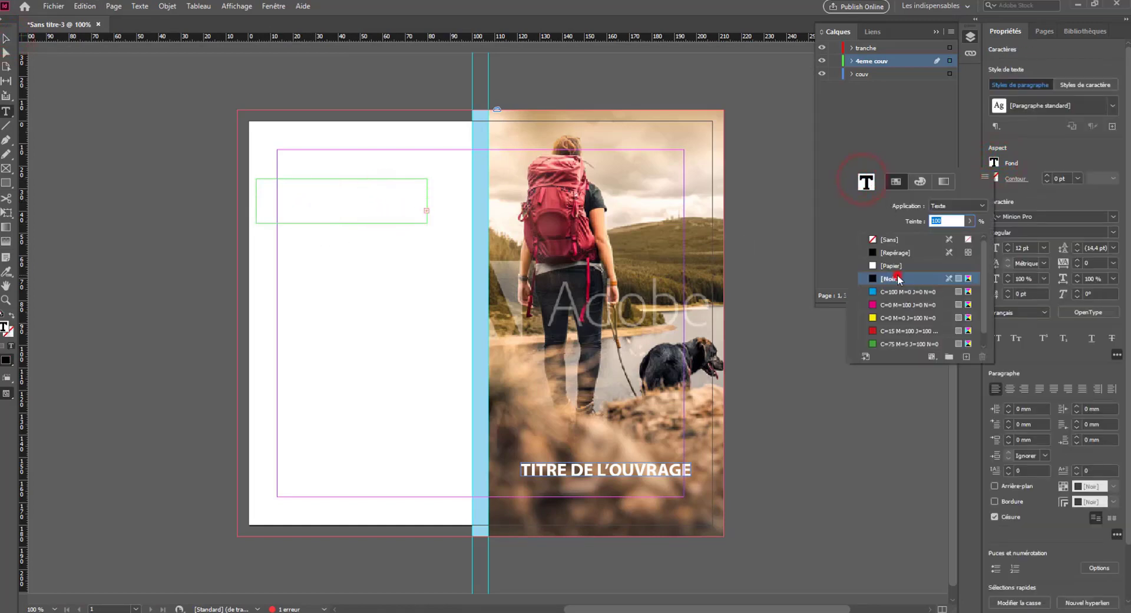
pyautogui.click(1111, 248)
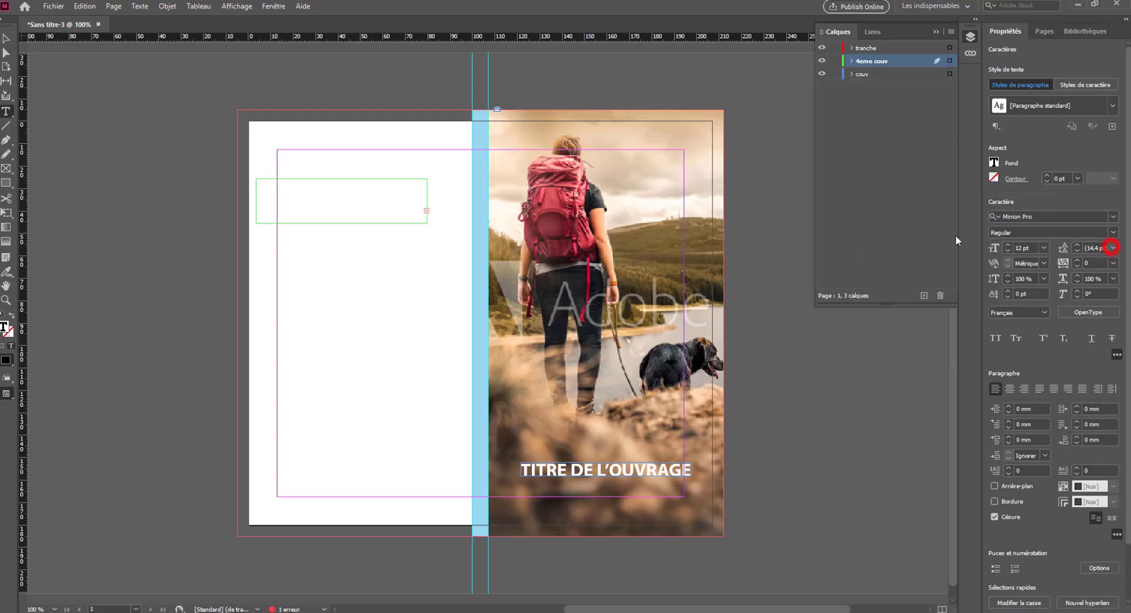
pyautogui.click(6, 39)
pyautogui.click(318, 215)
pyautogui.doubleClick(341, 223)
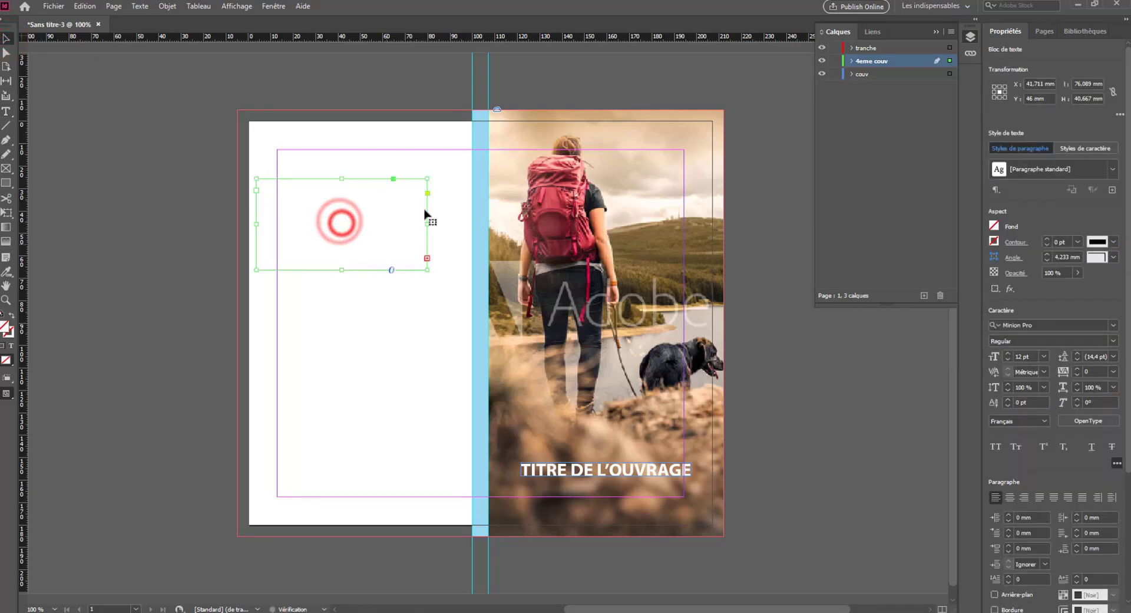
pyautogui.click(427, 225)
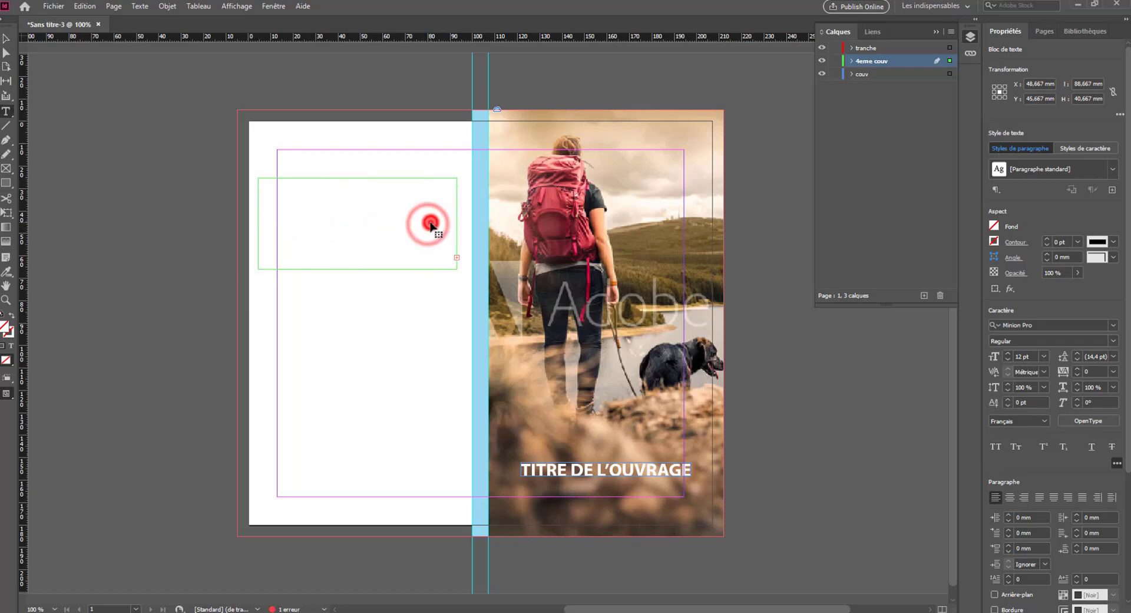
pyautogui.doubleClick(430, 223)
pyautogui.hotkey('ctrl', 'z')
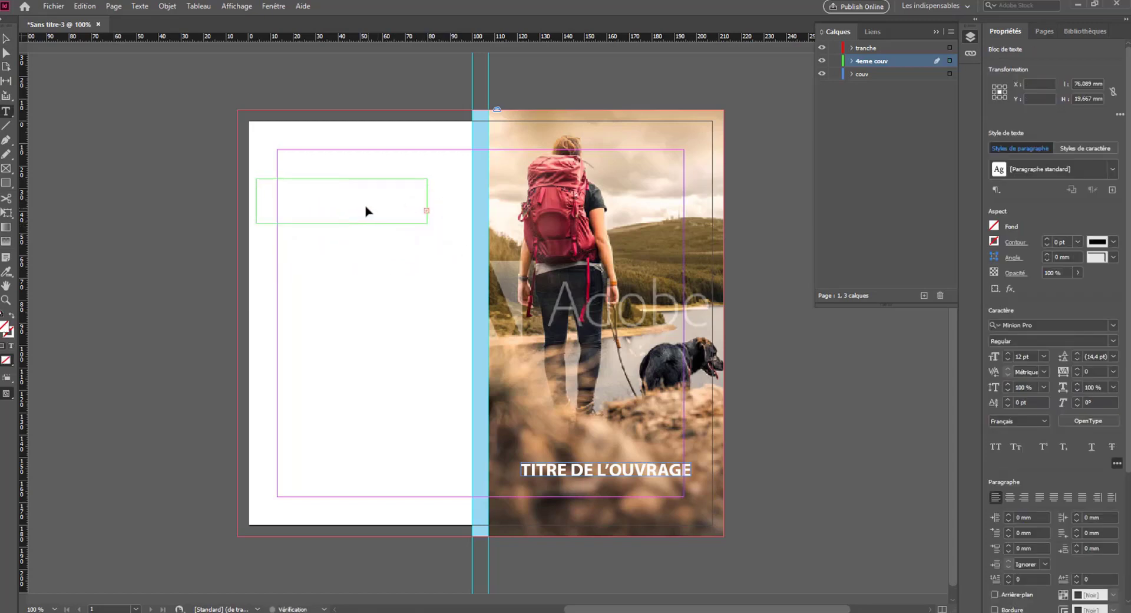
# Step: Enter "(grammage / 1000) x main) x (nombre de pages /2)" in the back cover frame and widen the frame to about 89 mm
pyautogui.click(366, 206)
pyautogui.write('(grammage / 1000) x main) x (nombre de pages /2)')
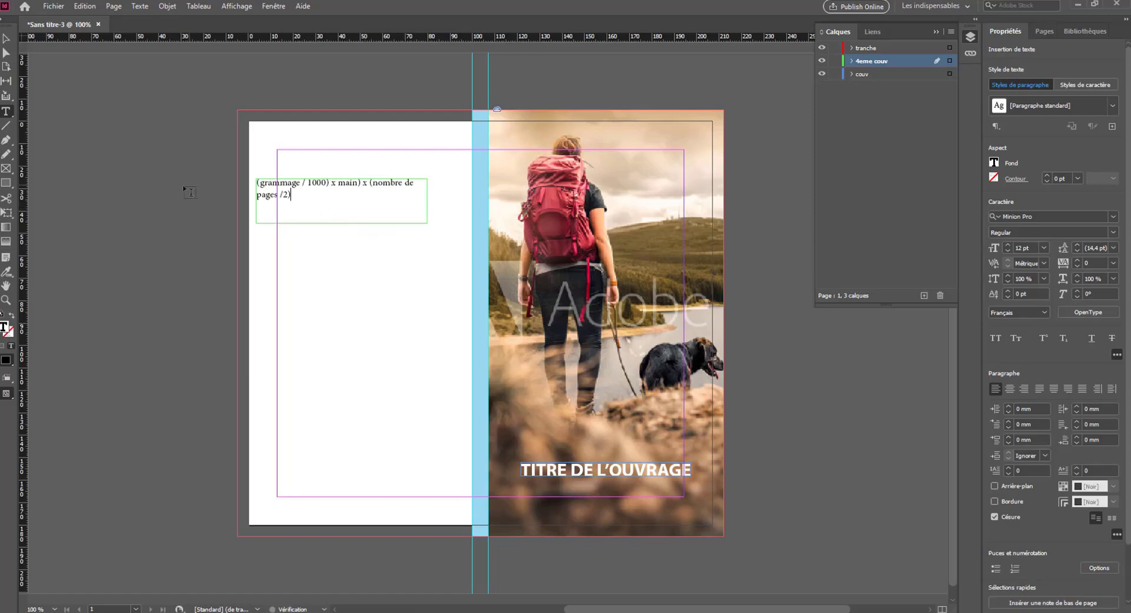
pyautogui.click(6, 37)
pyautogui.moveTo(428, 200); pyautogui.dragTo(458, 206)
# Step: Preview the trimmed cover, move the formula frame up so its centre is at about Y 24 mm, and deselect it
pyautogui.click(161, 167)
pyautogui.press('w')
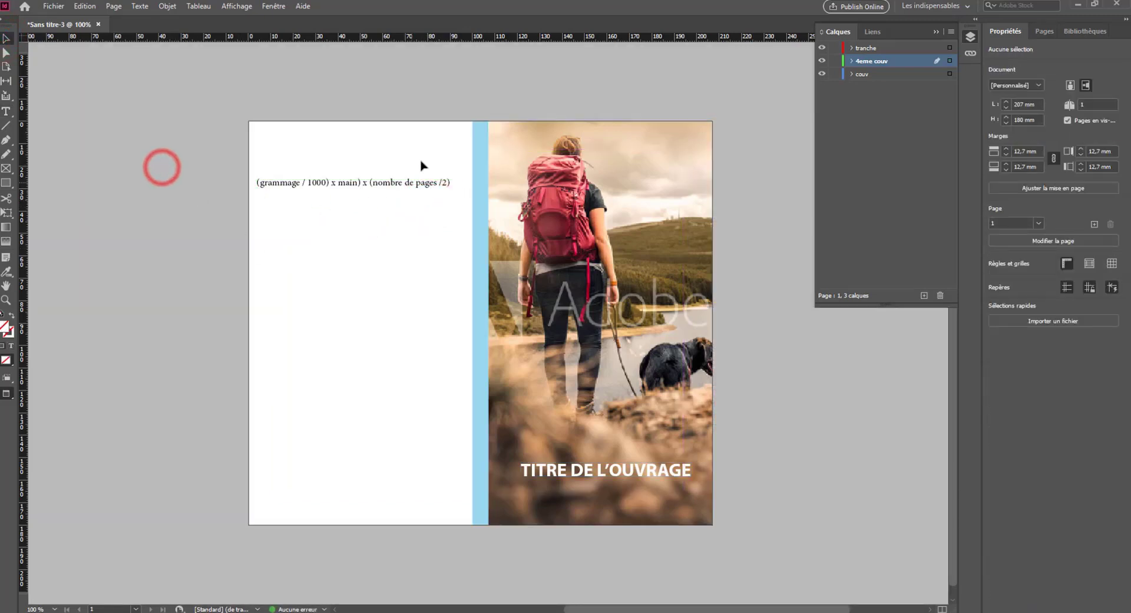
pyautogui.moveTo(317, 184); pyautogui.dragTo(315, 160)
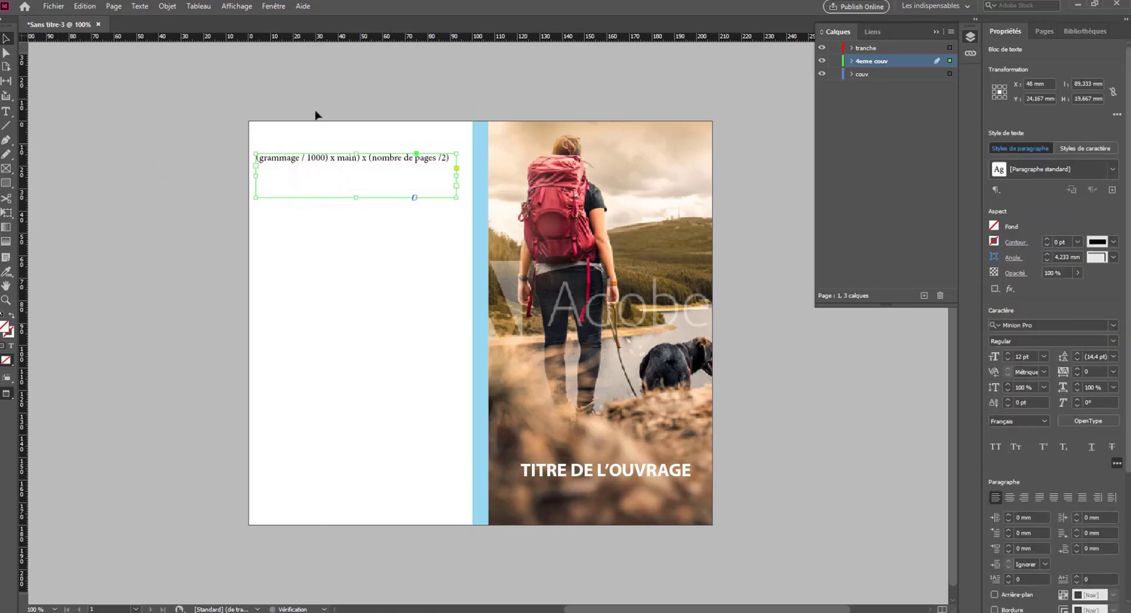
pyautogui.click(315, 102)
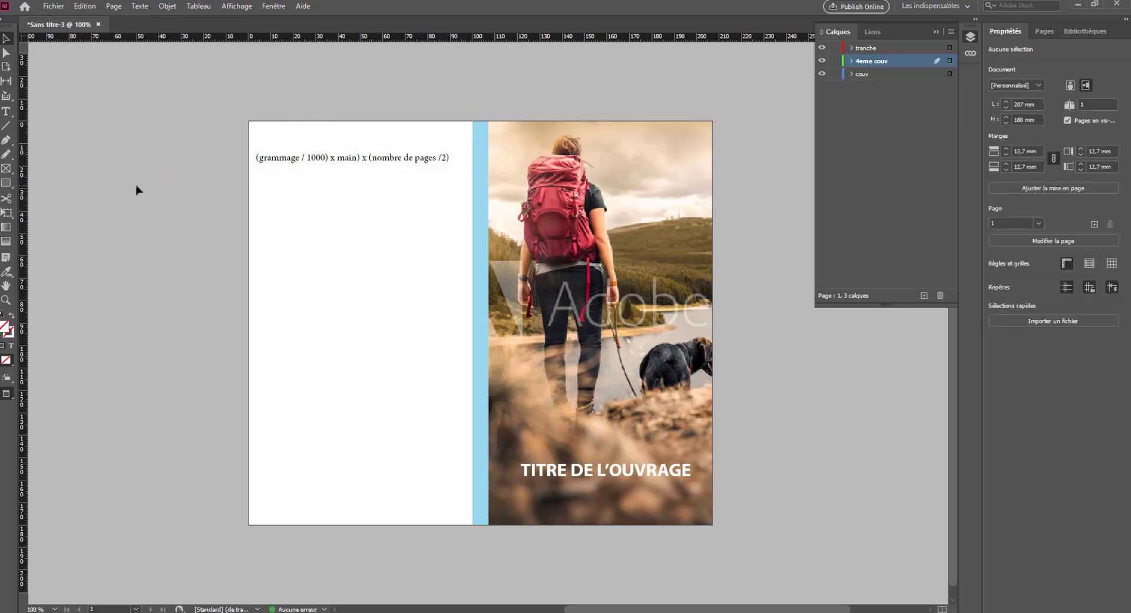